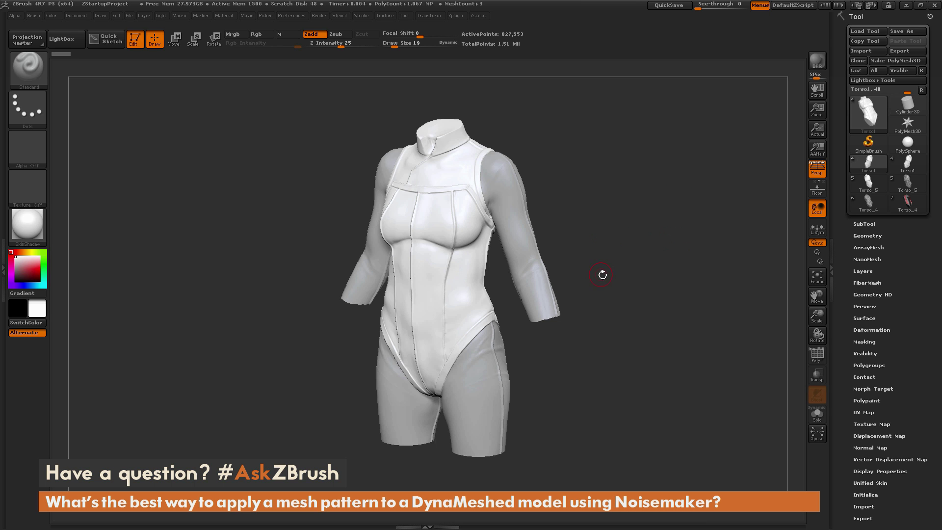
Turn on the PolyFrame display and examine the torso's bodysuit polygroup from several angles
mouse_move(602, 275)
mouse_down()
mouse_move(578, 277)
mouse_move(590, 266)
mouse_up()
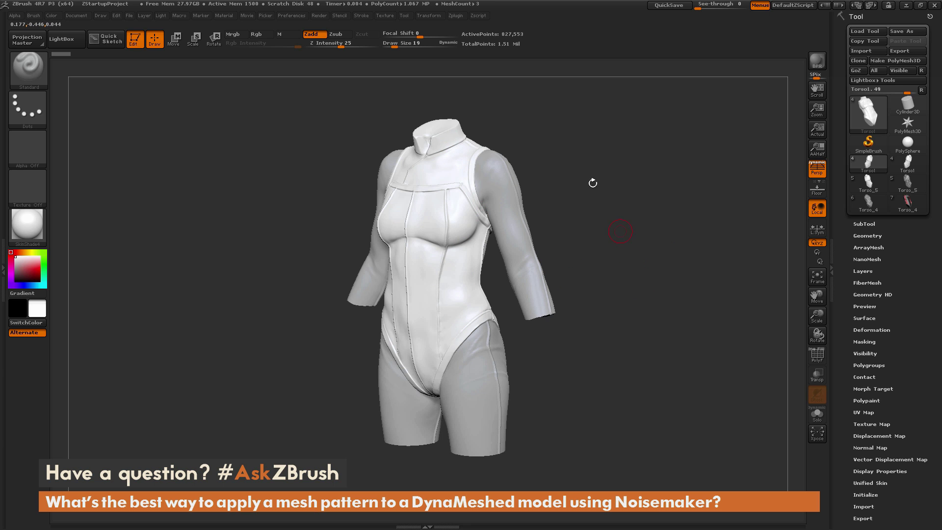
click(816, 357)
mouse_move(721, 380)
mouse_down()
mouse_move(670, 381)
mouse_move(675, 371)
mouse_up()
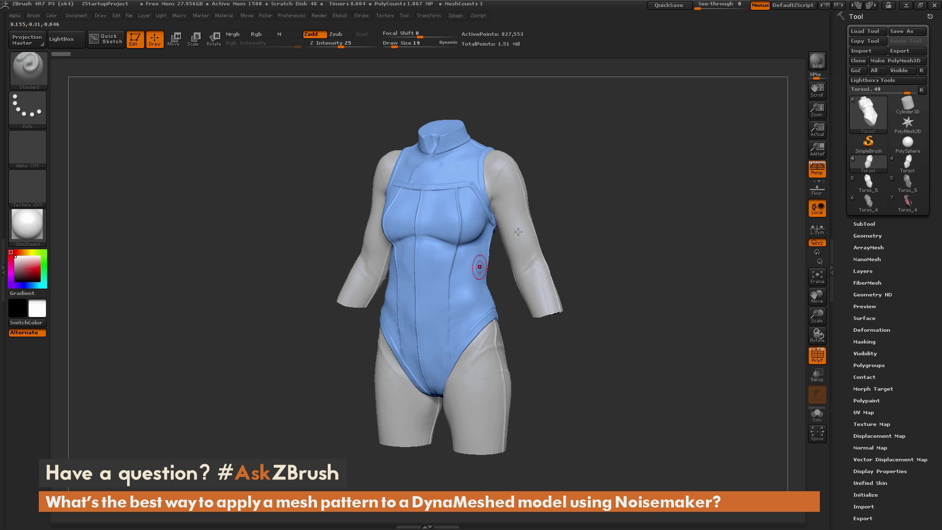
drag(559, 197, 643, 192)
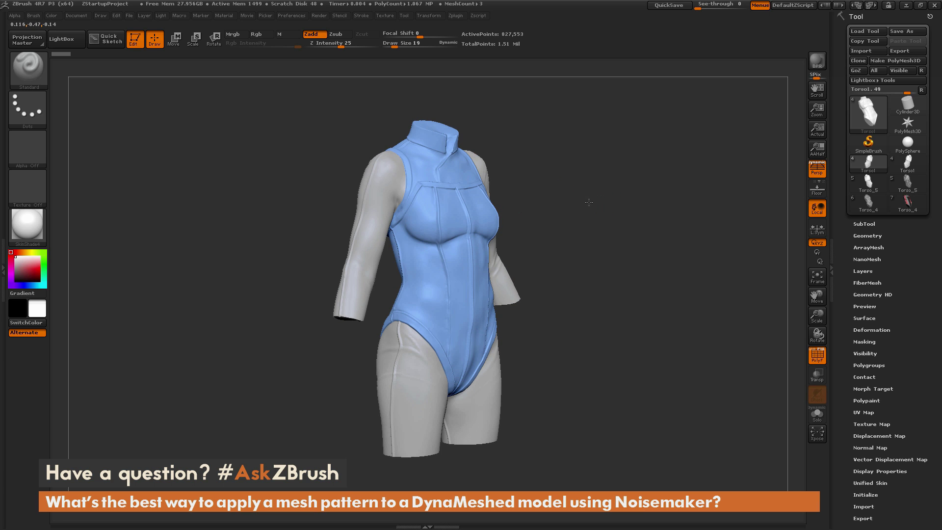
drag(589, 202, 407, 162)
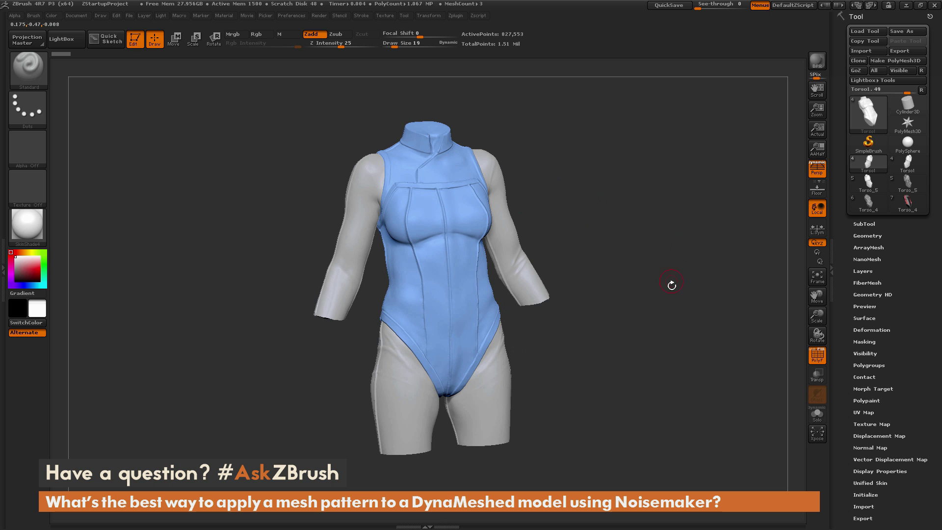
drag(671, 285, 592, 285)
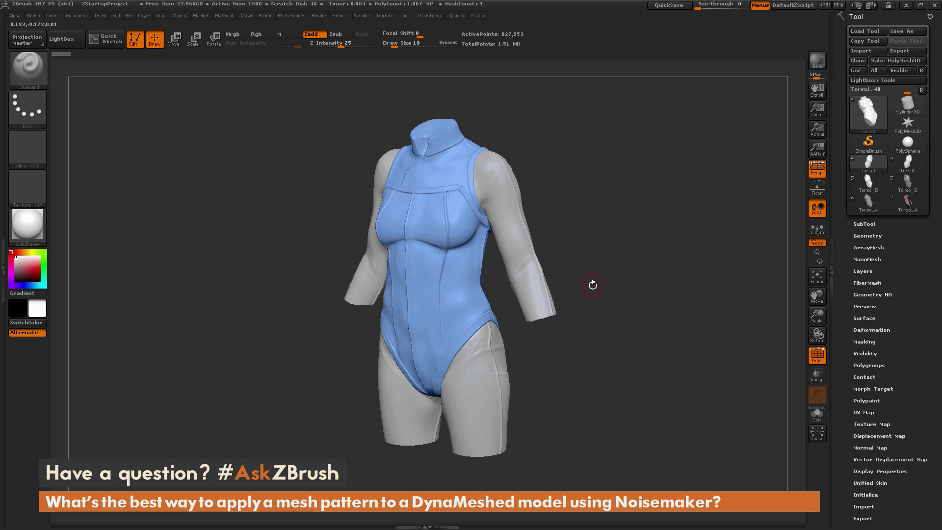
mouse_move(586, 244)
mouse_down()
mouse_move(610, 239)
mouse_move(592, 247)
mouse_up()
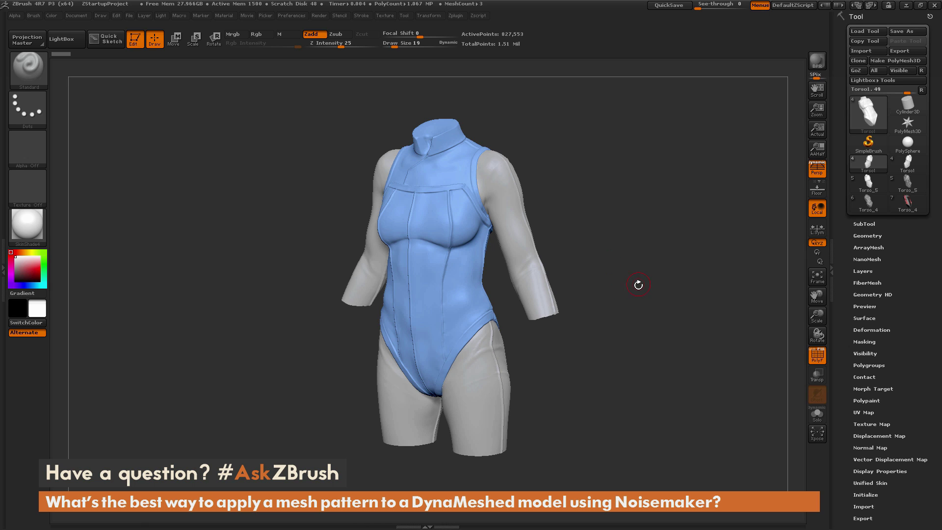
drag(639, 285, 570, 299)
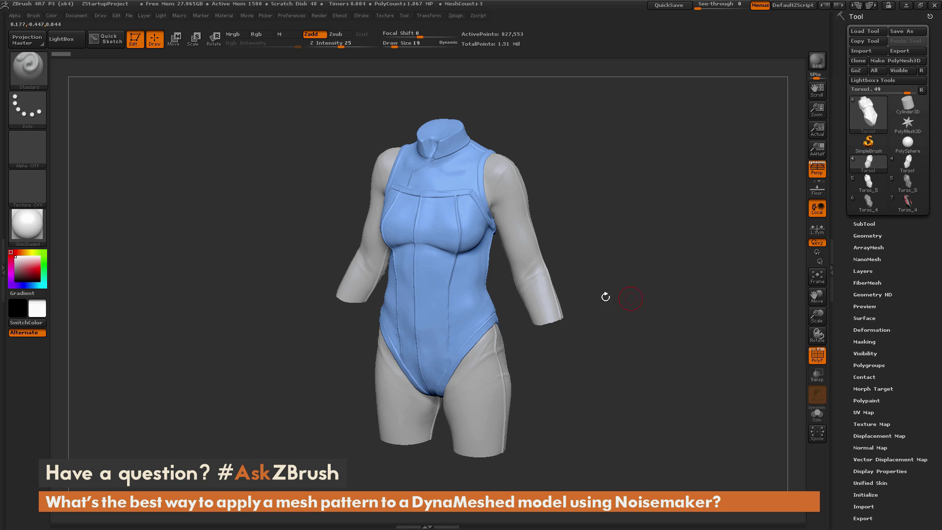
Isolate the bodysuit subtool with Solo mode and examine it from the side and front
drag(617, 308, 796, 370)
click(816, 411)
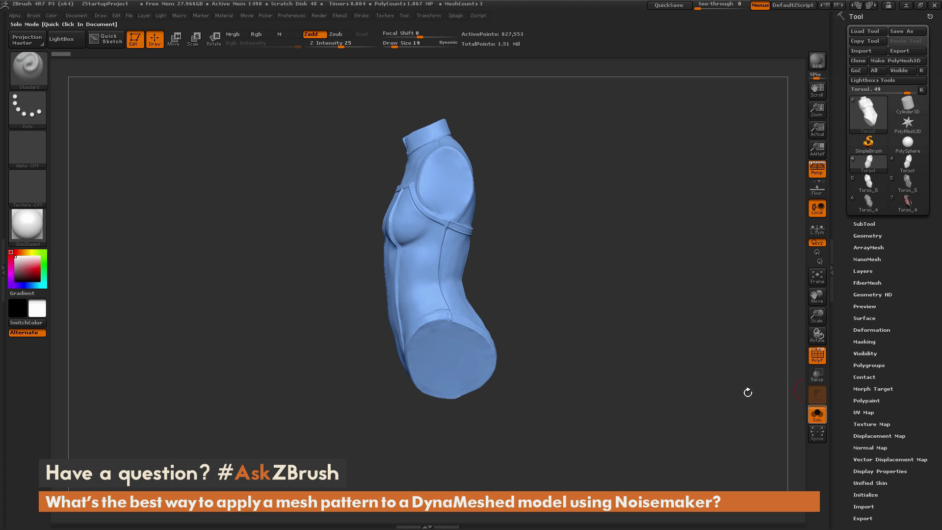
drag(631, 325, 677, 324)
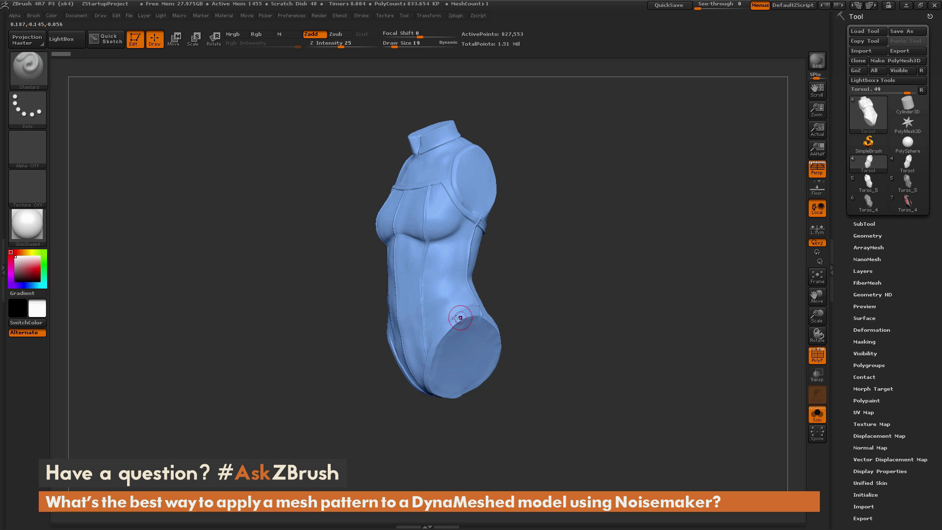
mouse_move(620, 279)
mouse_down()
mouse_move(585, 282)
mouse_move(625, 281)
mouse_up()
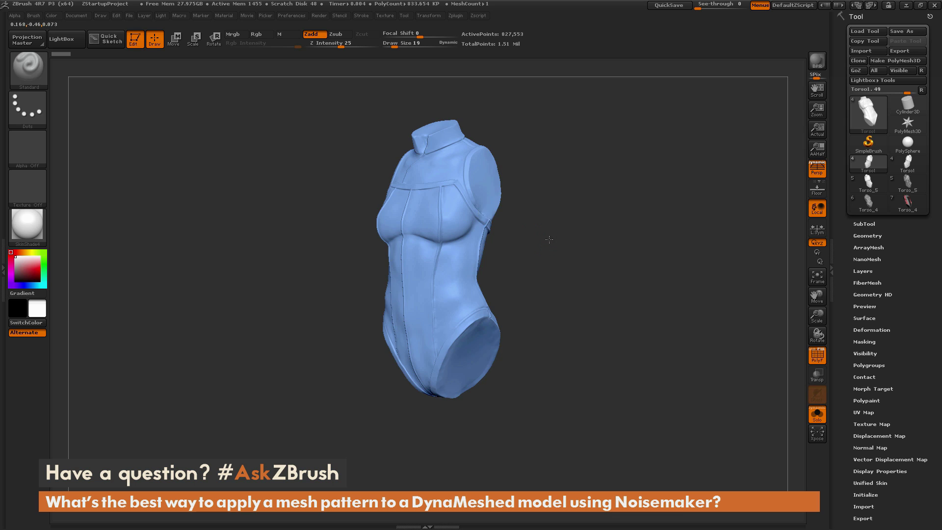
drag(549, 239, 481, 234)
mouse_move(563, 247)
mouse_down()
mouse_move(588, 263)
mouse_move(562, 250)
mouse_up()
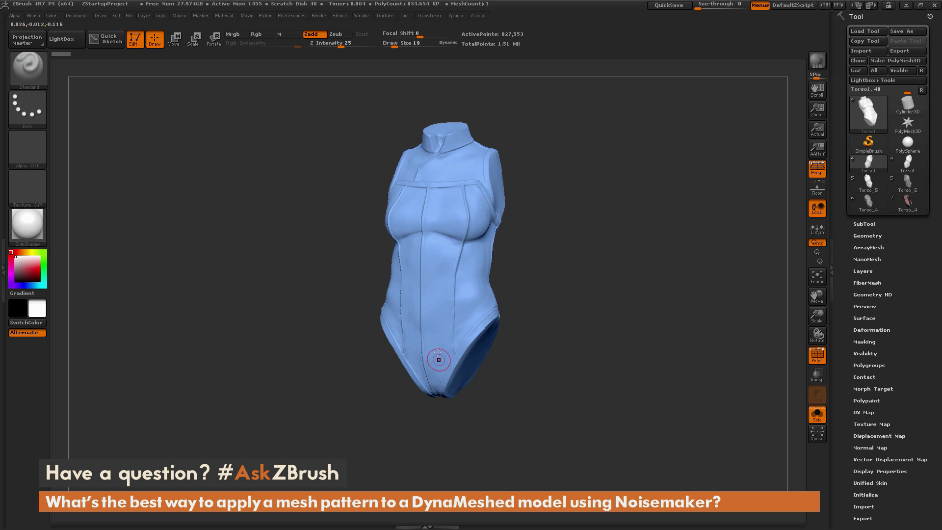
drag(561, 237, 627, 279)
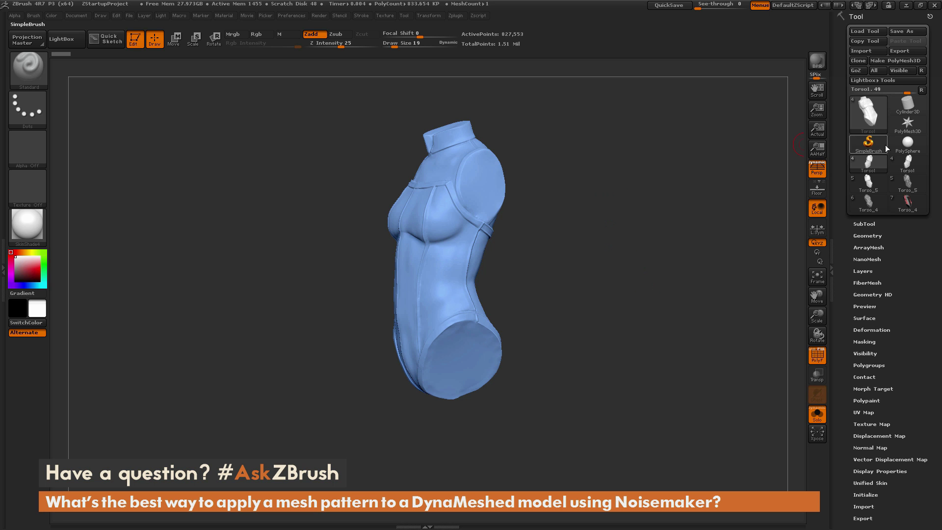
Switch the active tool to PolySphere and frame it with its wireframe displayed
click(907, 143)
key(f)
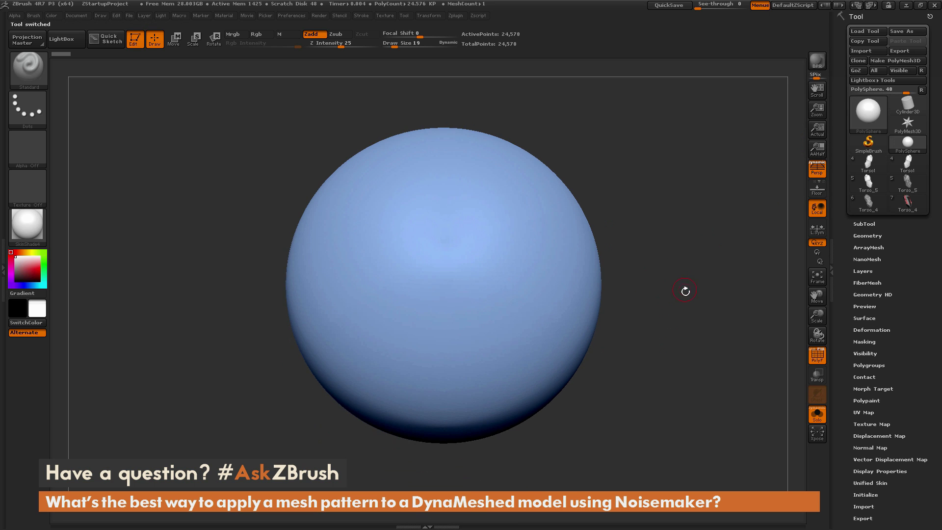
ctrl+right_drag(683, 301, 702, 280)
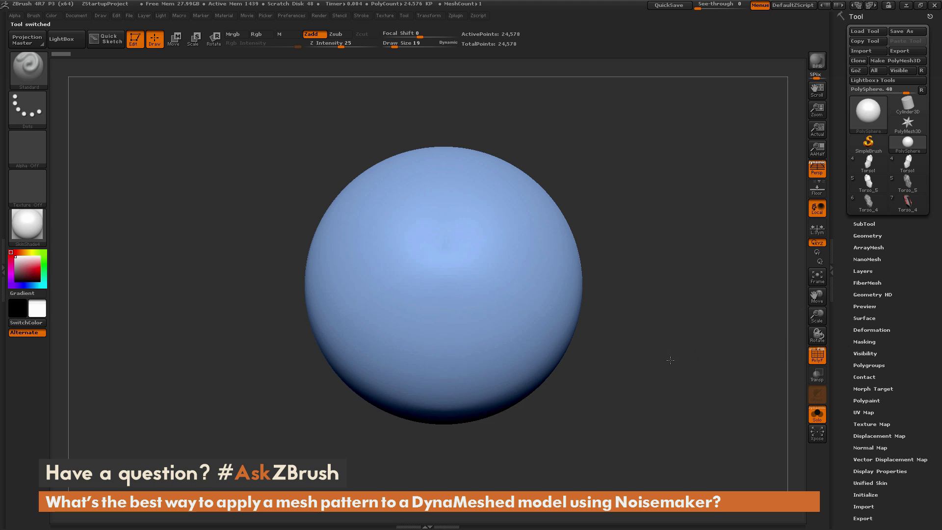
click(817, 355)
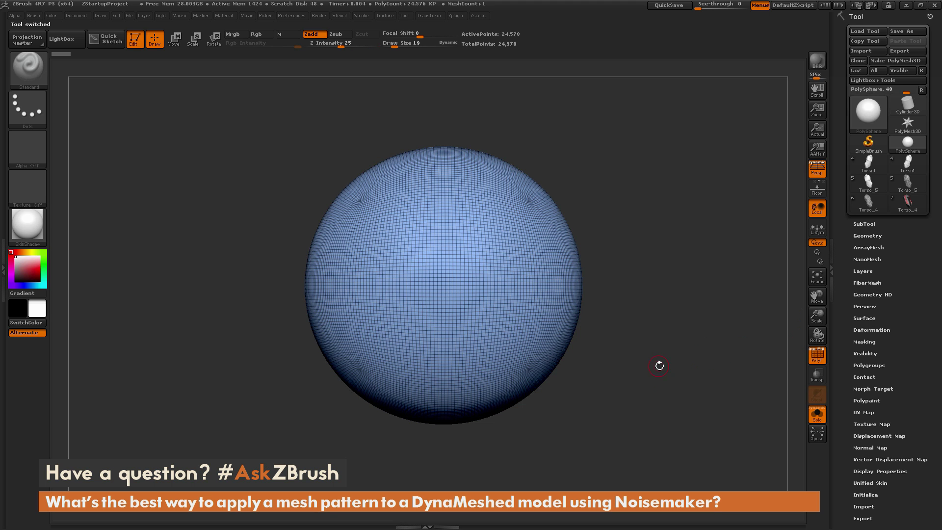
alt+drag(659, 365, 638, 294)
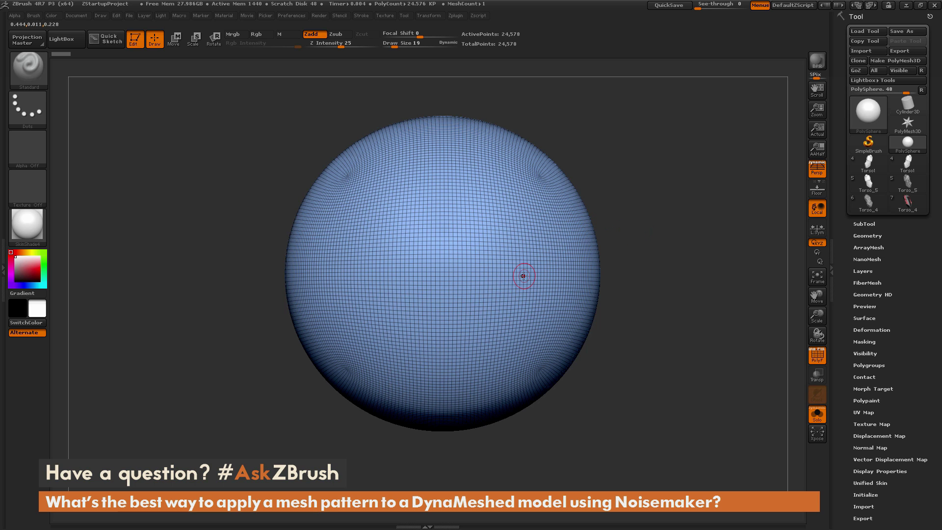
Set the draw size to 31 and paint an elongated, bean-shaped mask on the front of the sphere
key(ctrl)
key(])
mouse_move(507, 185)
ctrl+mouse_down()
mouse_move(449, 338)
mouse_move(477, 236)
mouse_move(490, 294)
mouse_move(516, 196)
mouse_move(456, 211)
mouse_move(477, 345)
mouse_move(508, 255)
mouse_move(500, 185)
mouse_move(498, 210)
ctrl+mouse_up()
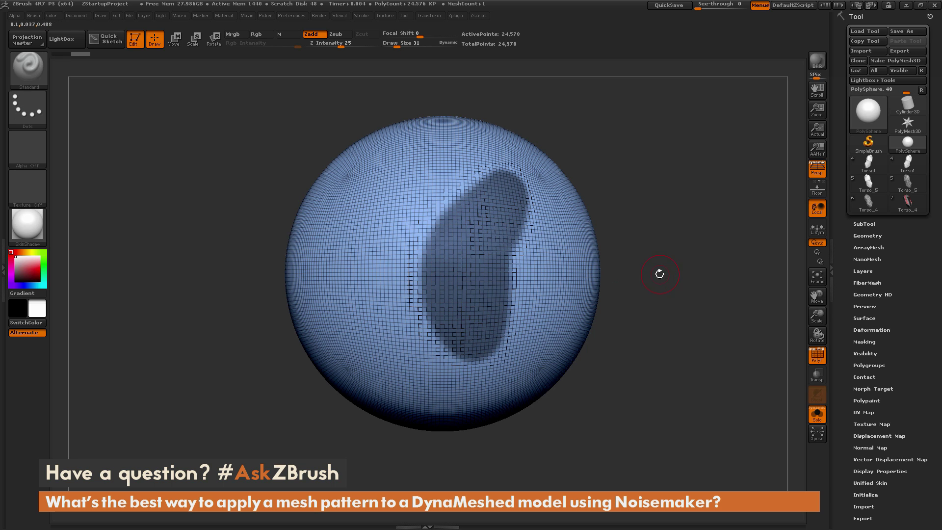
Insert an edge loop around the masked area's border with Edgeloop Masked Border
click(866, 235)
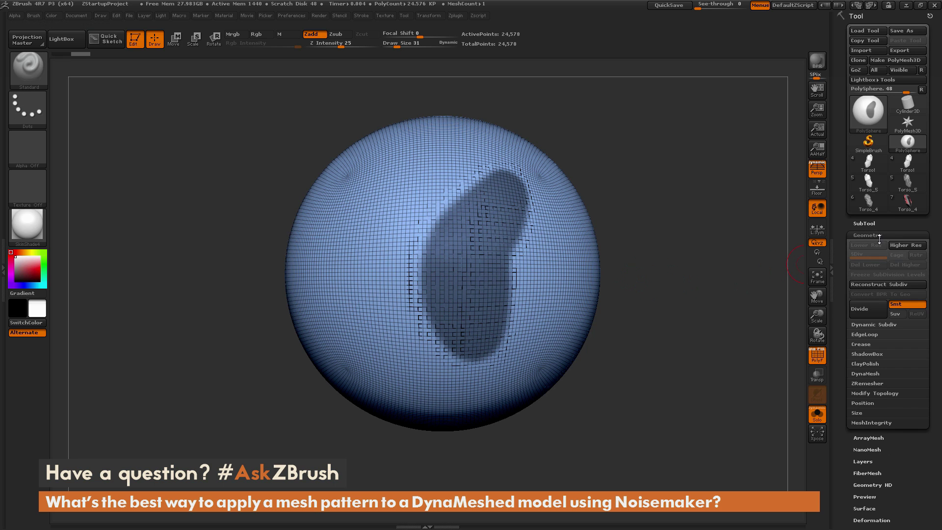
click(873, 334)
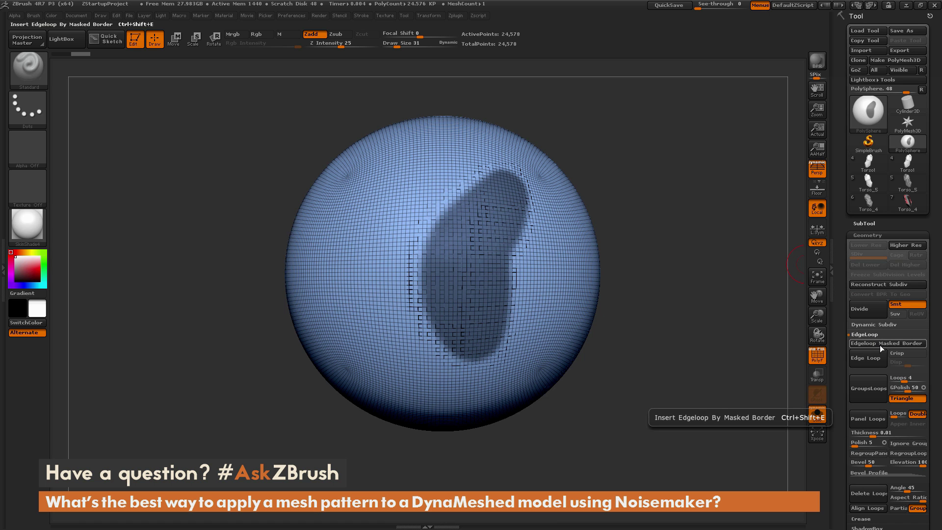
click(881, 344)
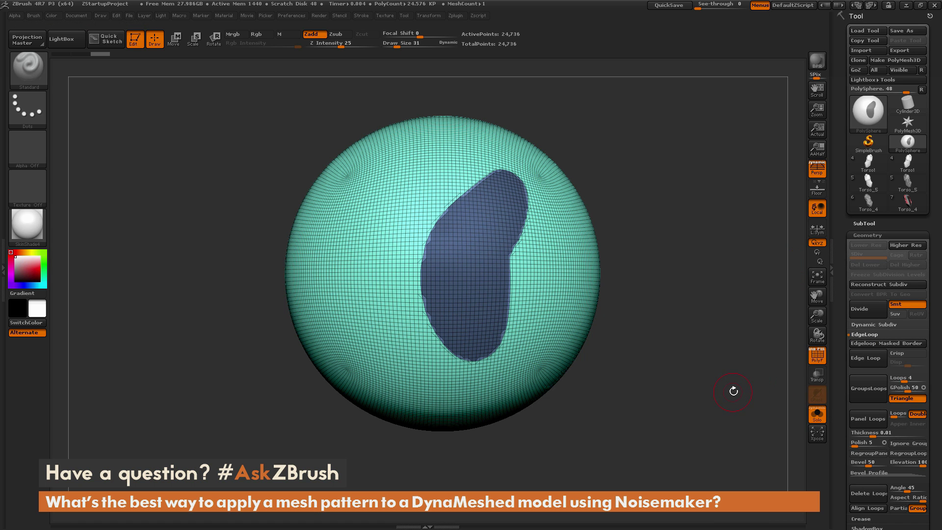
Clear the mask from the sphere
key(f)
mouse_move(722, 364)
mouse_down()
mouse_move(734, 385)
mouse_move(730, 301)
mouse_up()
key(ctrl)
ctrl+drag(716, 175, 733, 305)
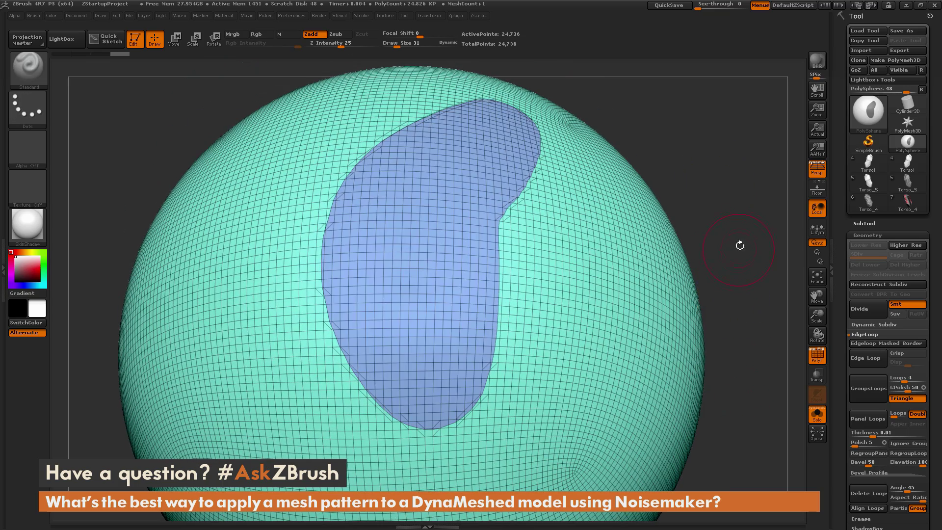
Isolate the bean-shaped polygroup to inspect its edge, and restore the visibility of the whole sphere
drag(738, 246, 747, 274)
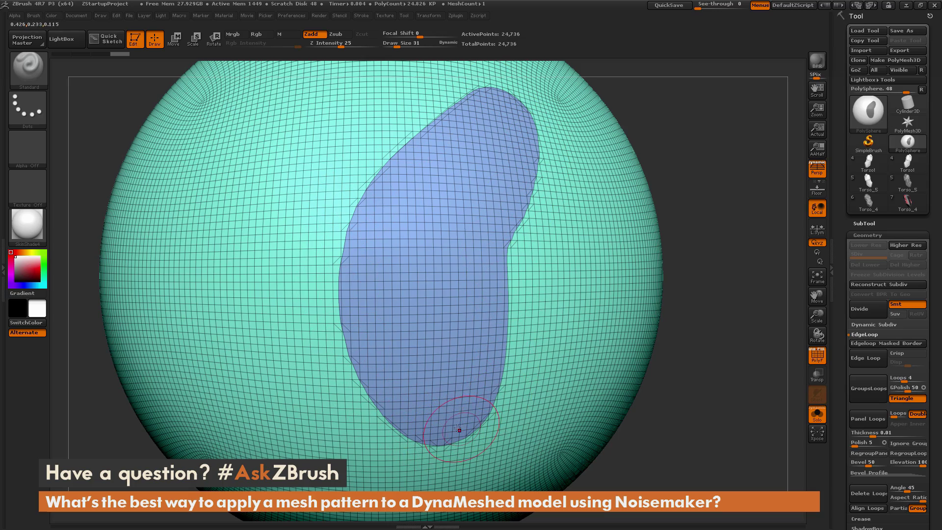
mouse_move(740, 235)
mouse_down()
mouse_move(722, 244)
mouse_move(747, 239)
mouse_up()
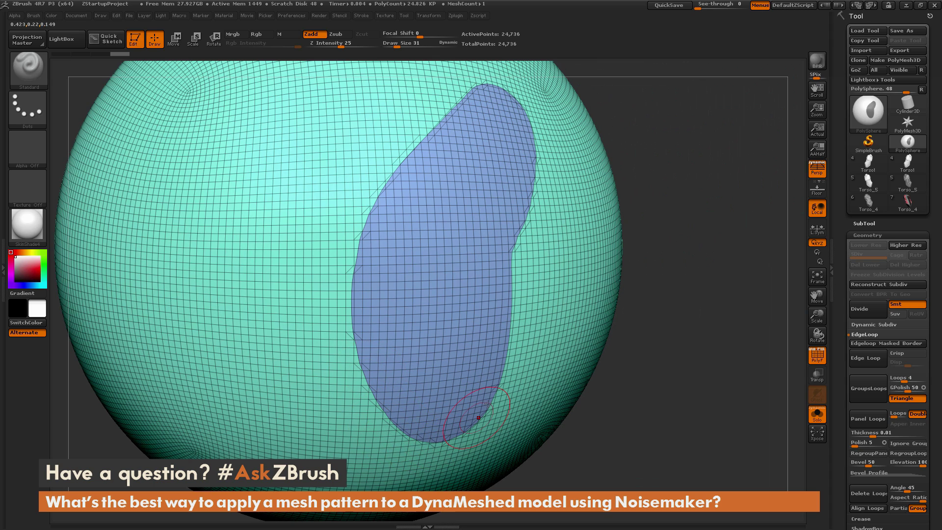
alt+drag(689, 211, 671, 184)
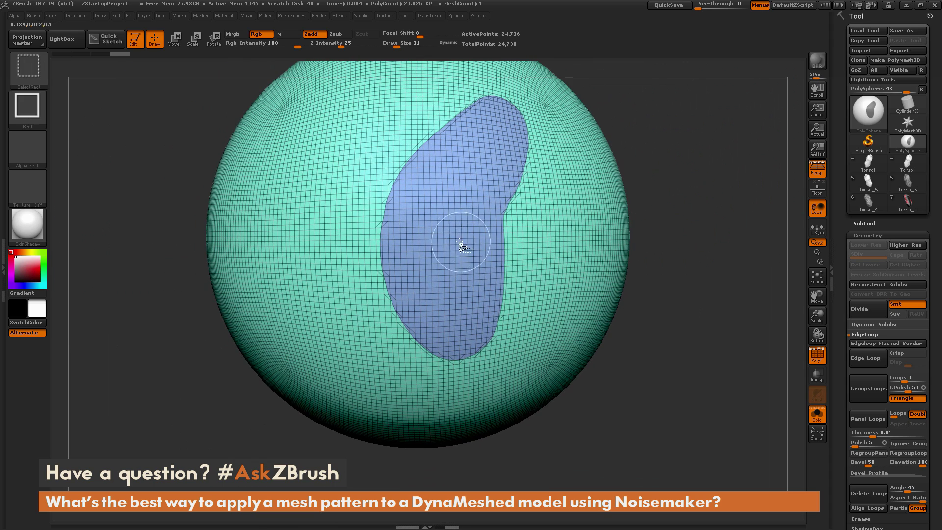
ctrl+shift+click(460, 243)
mouse_move(680, 231)
mouse_down()
mouse_move(641, 227)
mouse_move(660, 231)
mouse_up()
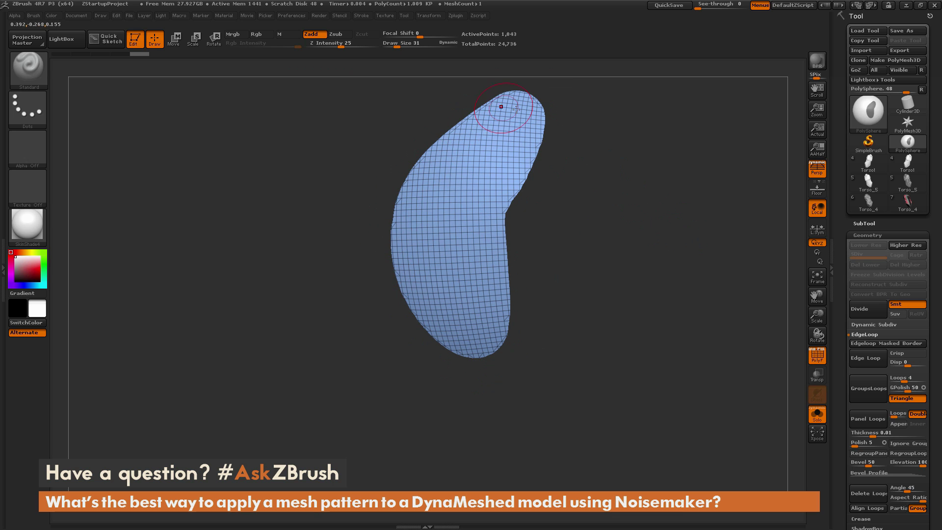
drag(665, 252, 688, 248)
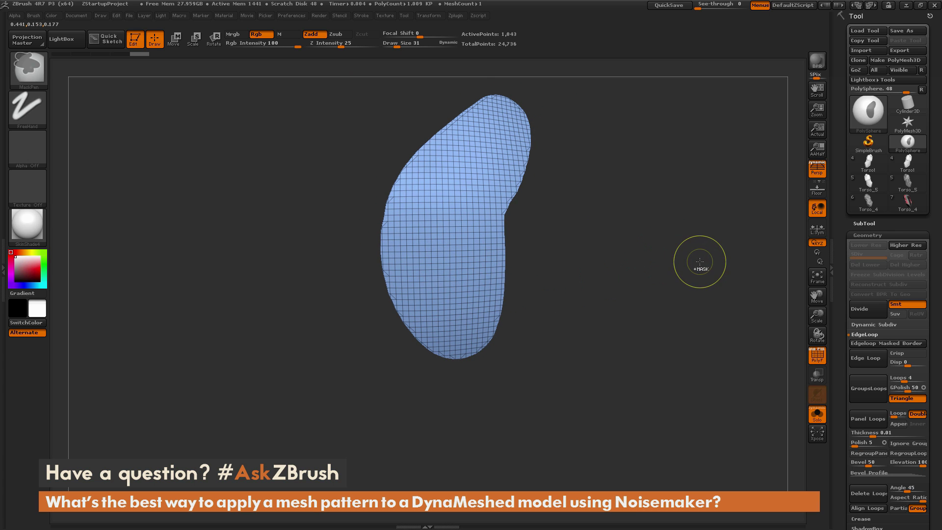
ctrl+shift+click(699, 261)
Choose SliceCirc as the selection brush for slicing the sphere
alt+drag(608, 197, 619, 221)
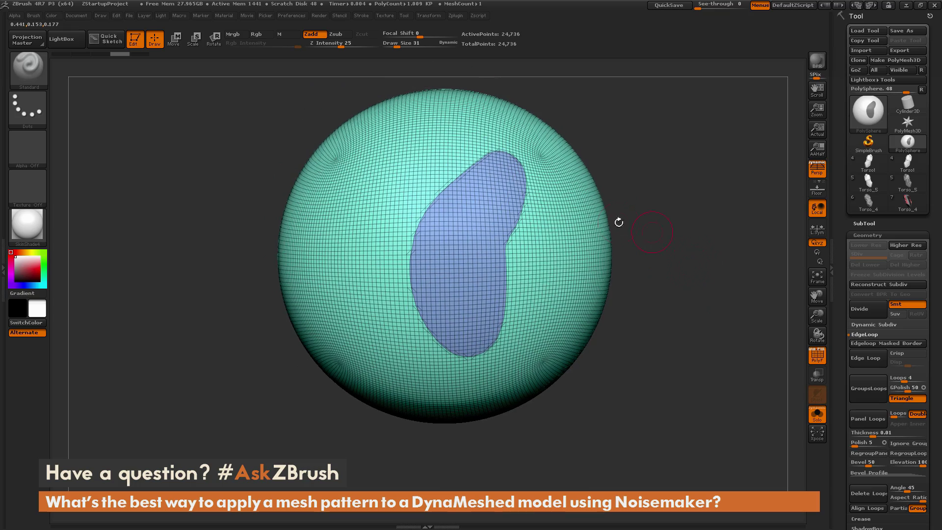
drag(676, 262, 595, 309)
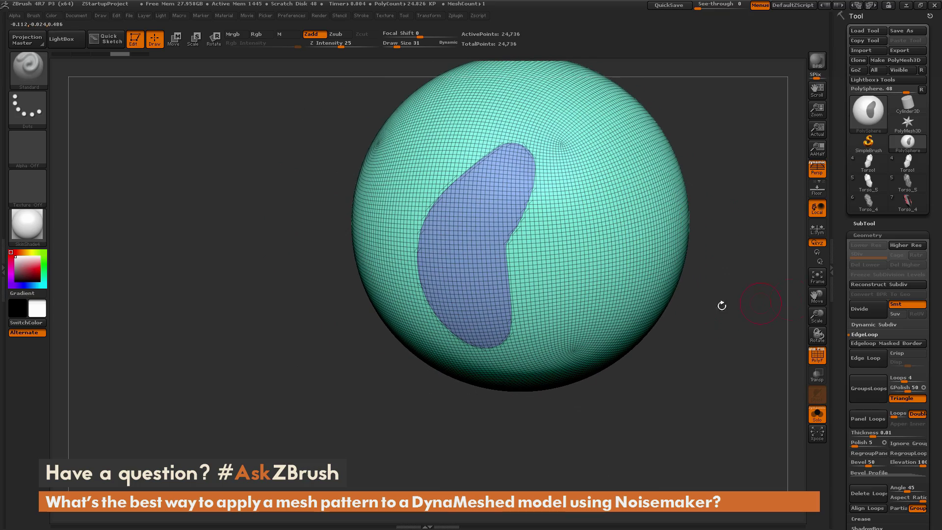
drag(722, 305, 712, 278)
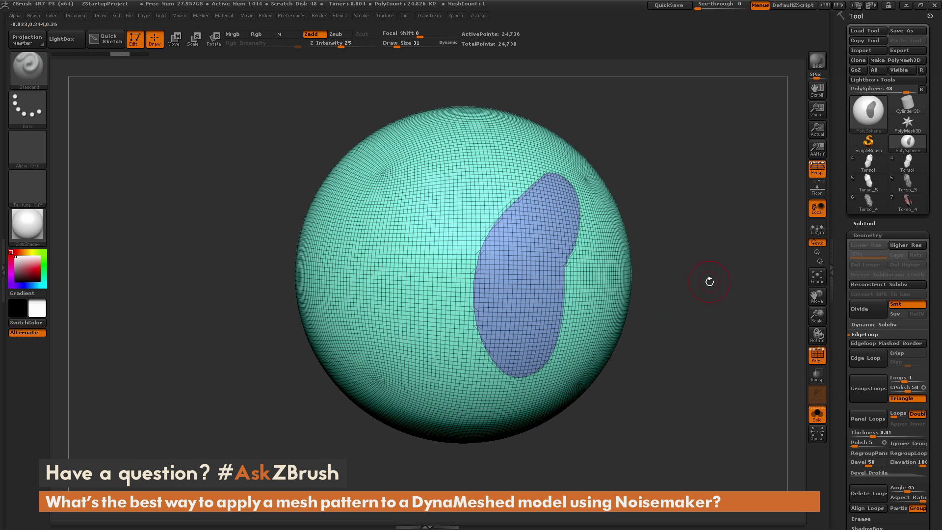
key(ctrl)
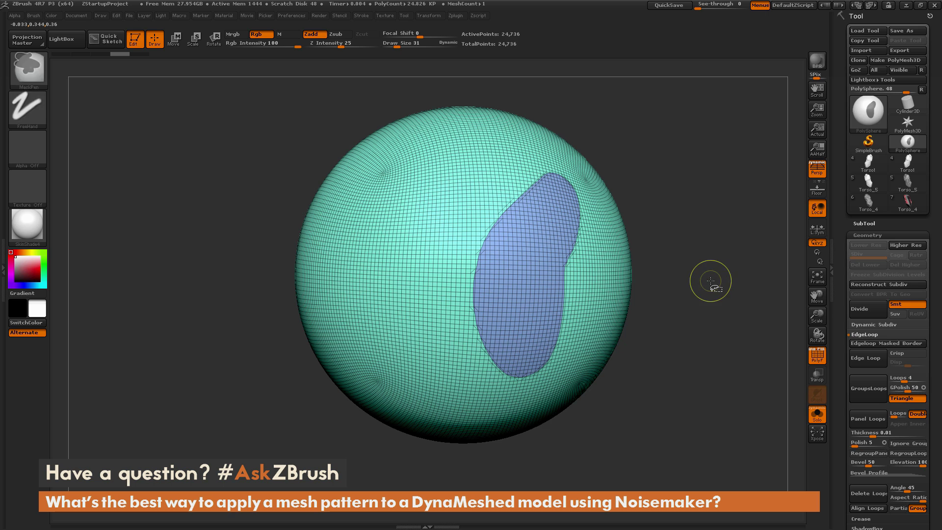
key(ctrl+shift)
click(32, 70)
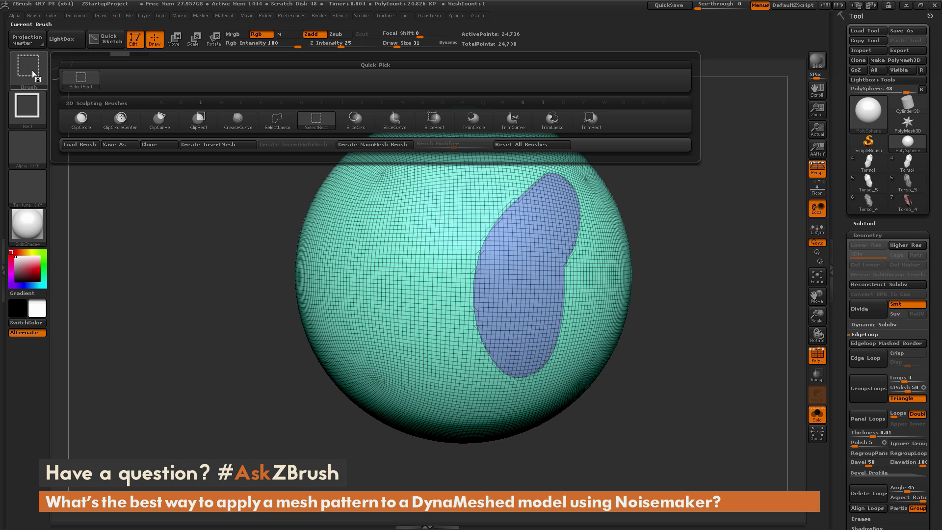
key(ctrl)
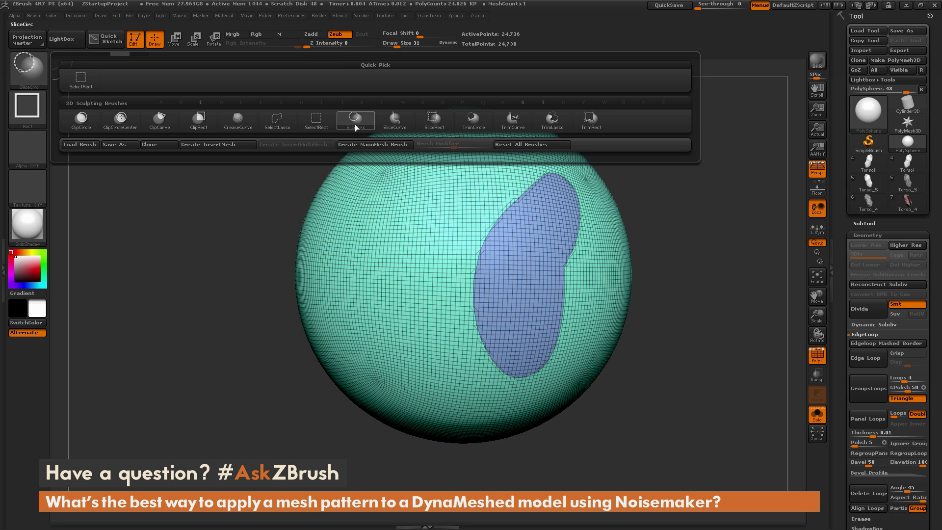
Slice a large circular polygroup into the sphere with SliceCirc, beside the bean-shaped polygroup
drag(664, 198, 706, 198)
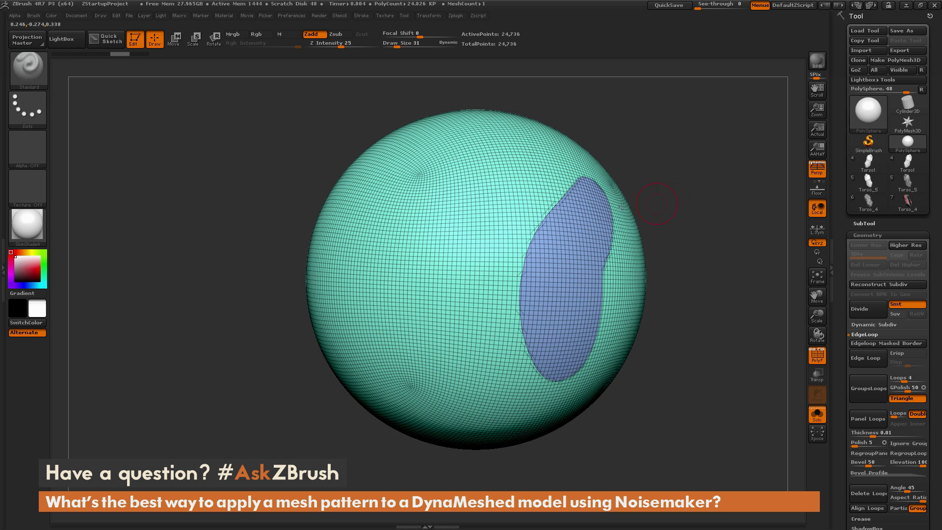
key(ctrl+shift)
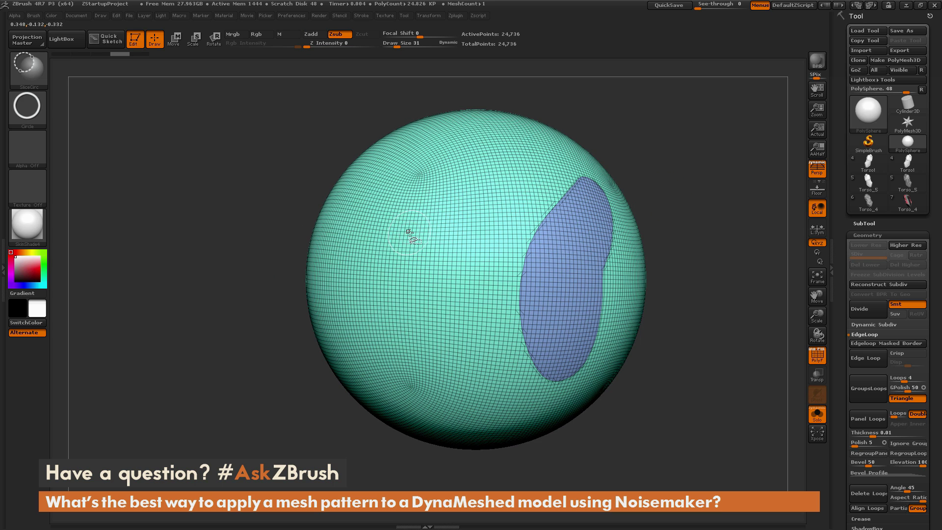
ctrl+shift+drag(410, 232, 492, 335)
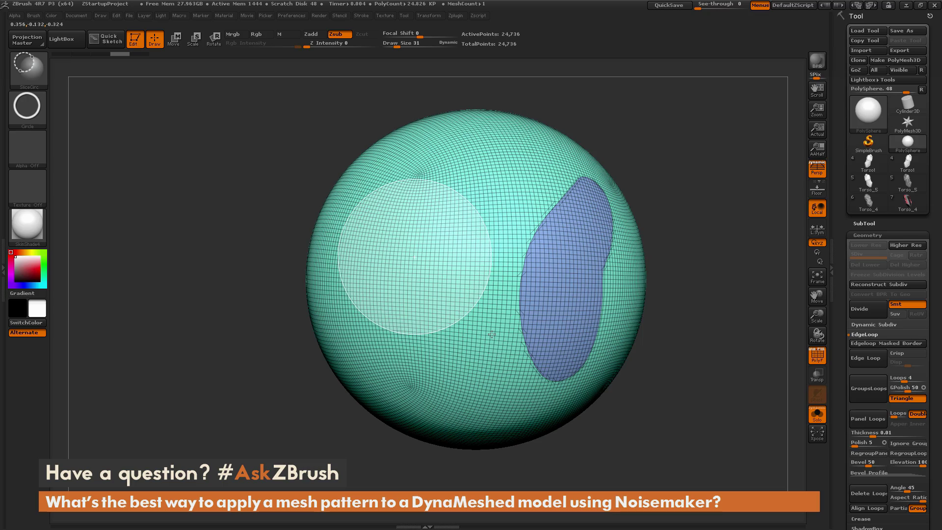
mouse_move(702, 238)
mouse_down()
mouse_move(712, 234)
mouse_move(720, 251)
mouse_move(714, 263)
mouse_move(697, 234)
mouse_move(717, 244)
mouse_move(697, 245)
mouse_up()
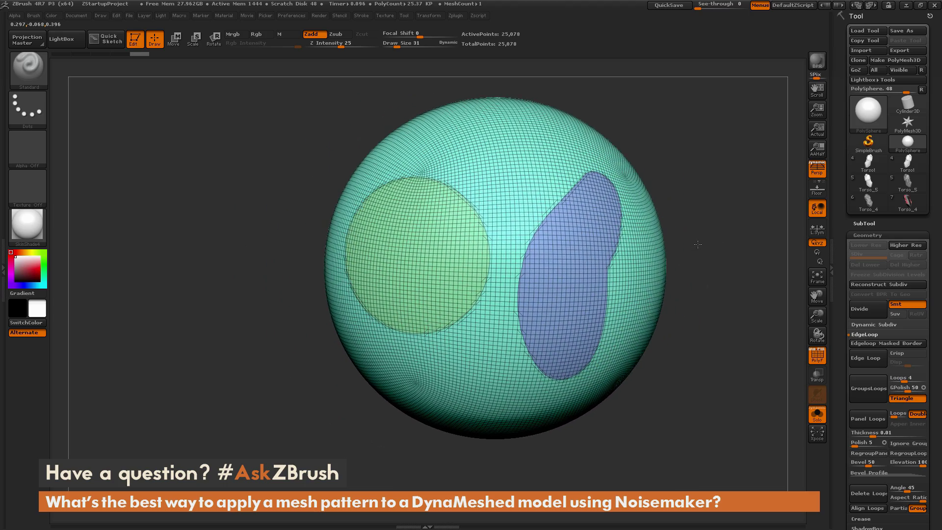
Isolate the circular polygroup to inspect its edge, and restore the visibility of the whole sphere
ctrl+shift+click(429, 258)
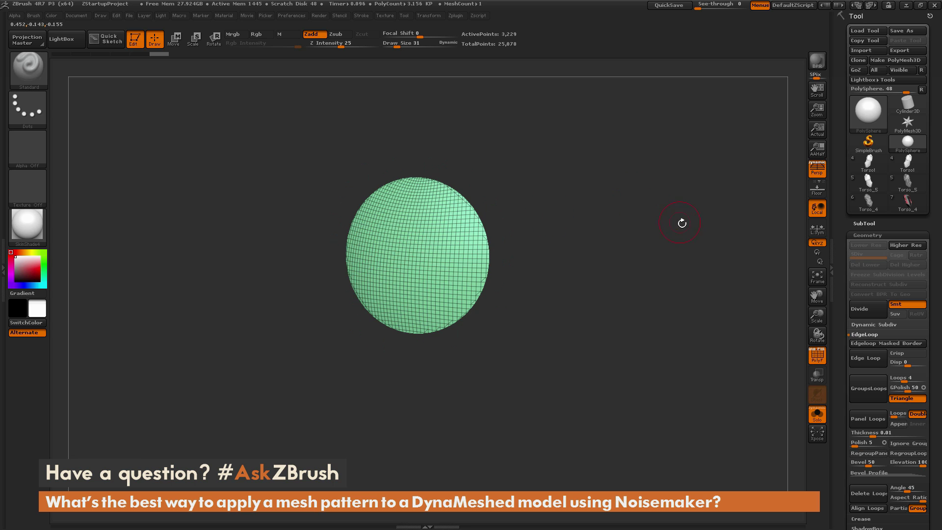
mouse_move(682, 223)
mouse_down()
mouse_move(650, 227)
mouse_move(688, 217)
mouse_up()
ctrl+shift+click(688, 216)
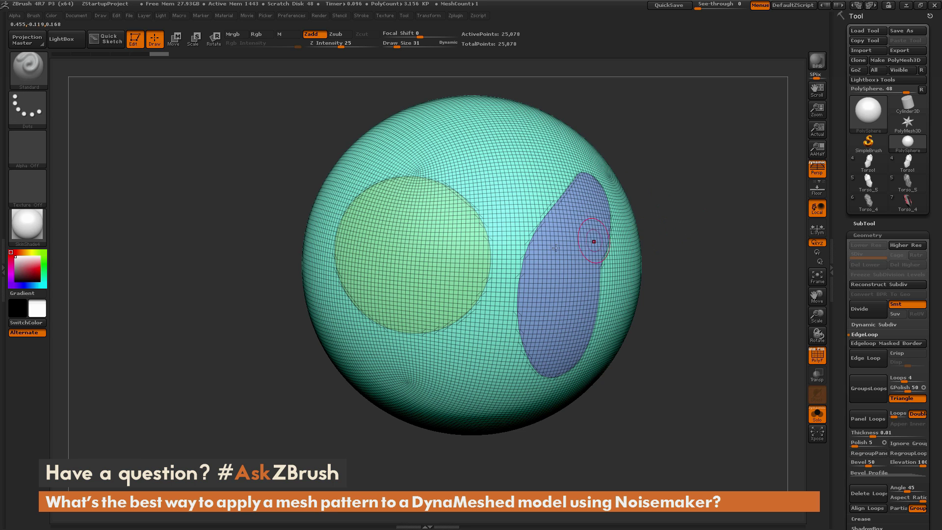
drag(712, 250, 652, 228)
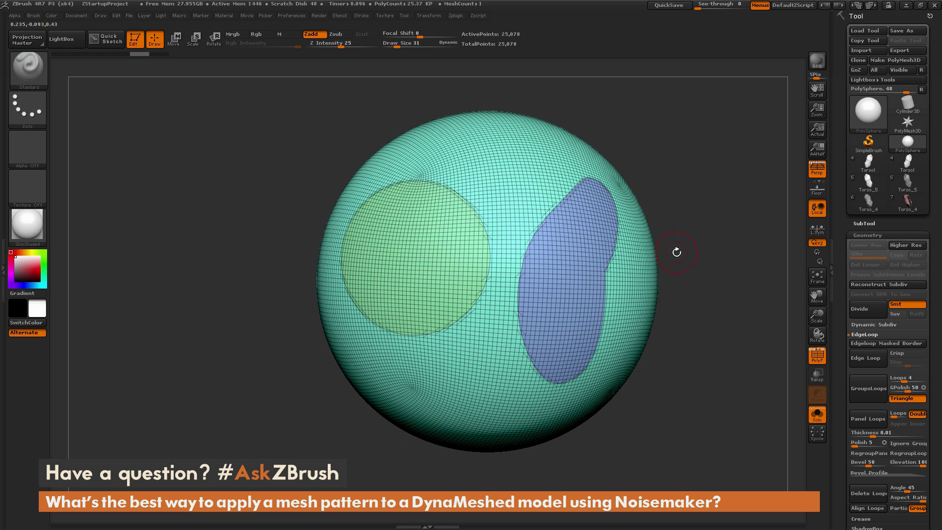
Switch to the first Torso1 model and turn off the polyframe display
click(869, 167)
drag(752, 288, 660, 241)
key(shift+f)
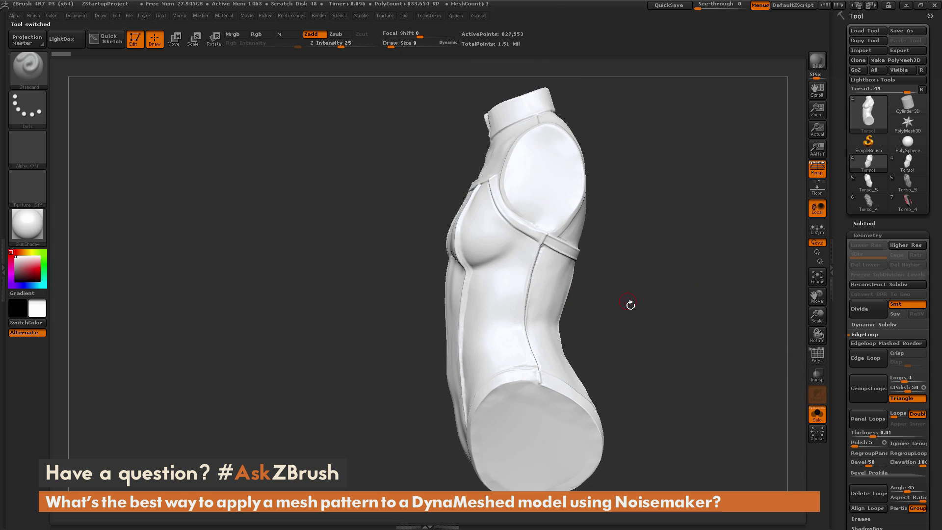
drag(630, 305, 568, 294)
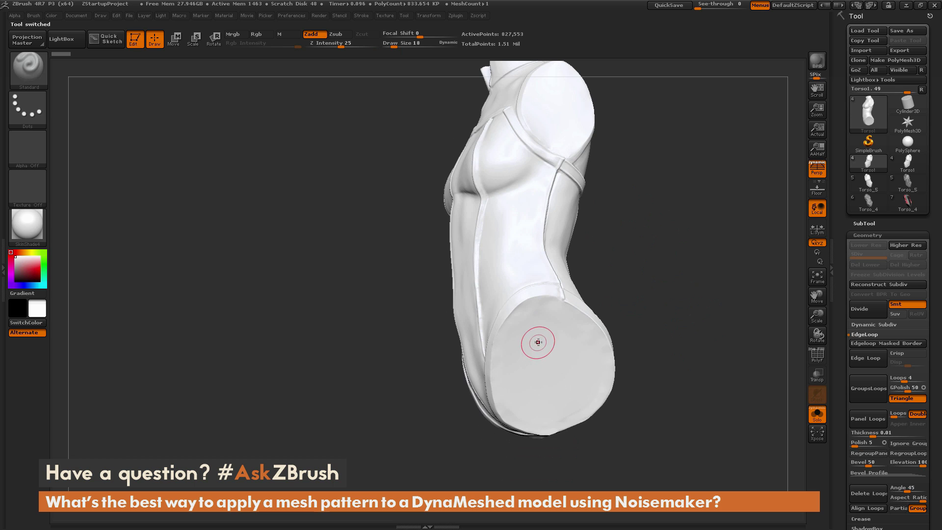
Mask the flat cap that closes the torso's leg opening, leaving a thin unmasked rim
drag(619, 240, 607, 268)
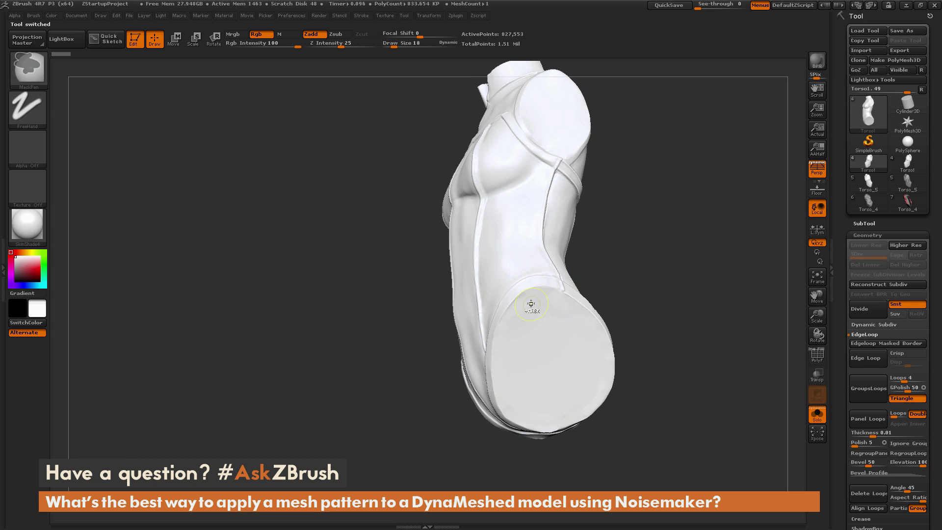
mouse_move(525, 315)
ctrl+mouse_down()
mouse_move(504, 363)
mouse_move(522, 402)
ctrl+mouse_up()
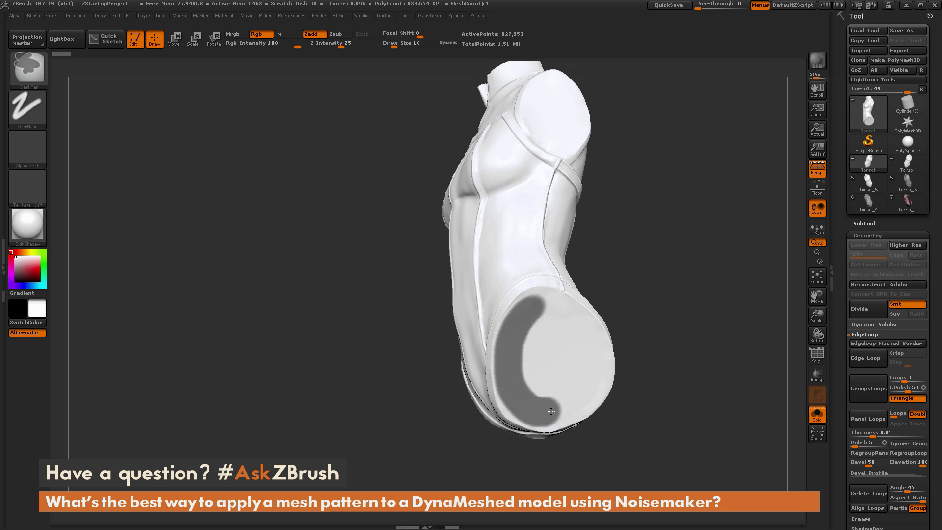
mouse_move(585, 331)
ctrl+mouse_down()
mouse_move(543, 308)
mouse_move(540, 373)
mouse_move(572, 354)
ctrl+mouse_up()
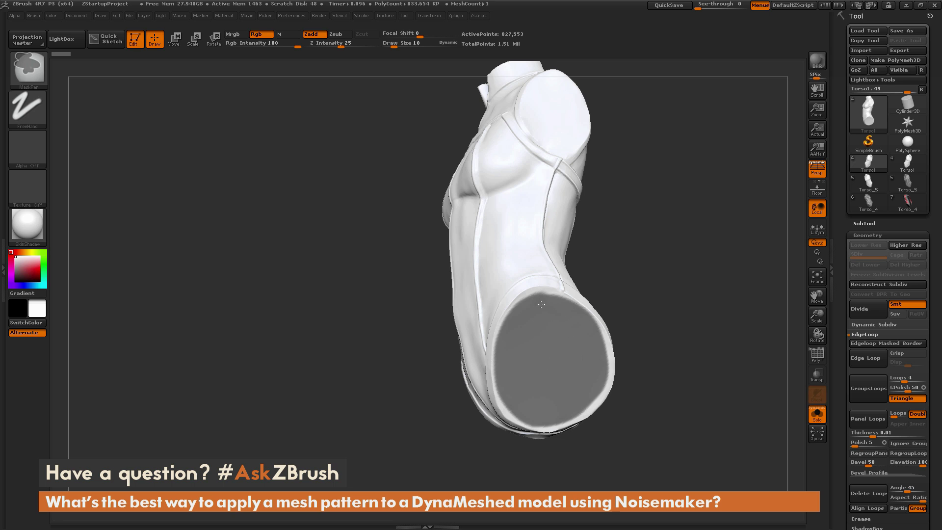
Insert an edge loop around the masked leg cap with Edgeloop Masked Border
drag(684, 313, 731, 318)
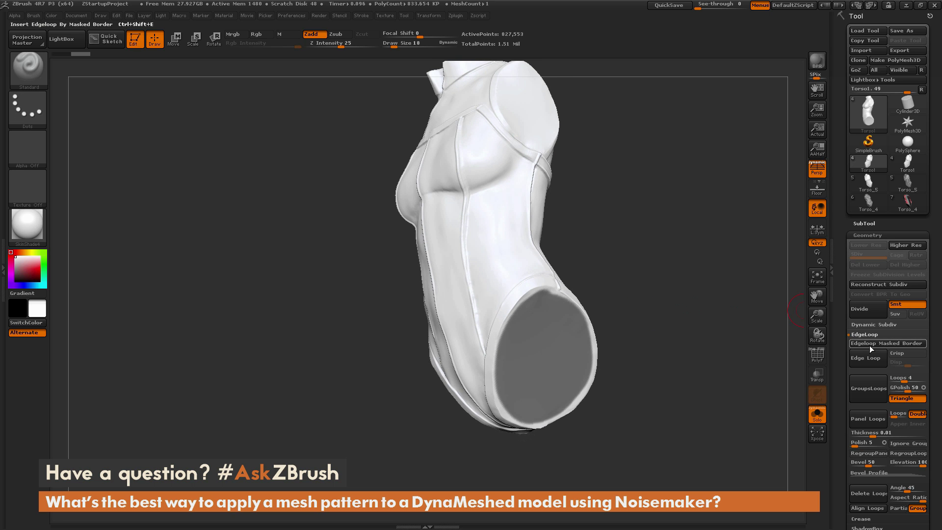
click(872, 344)
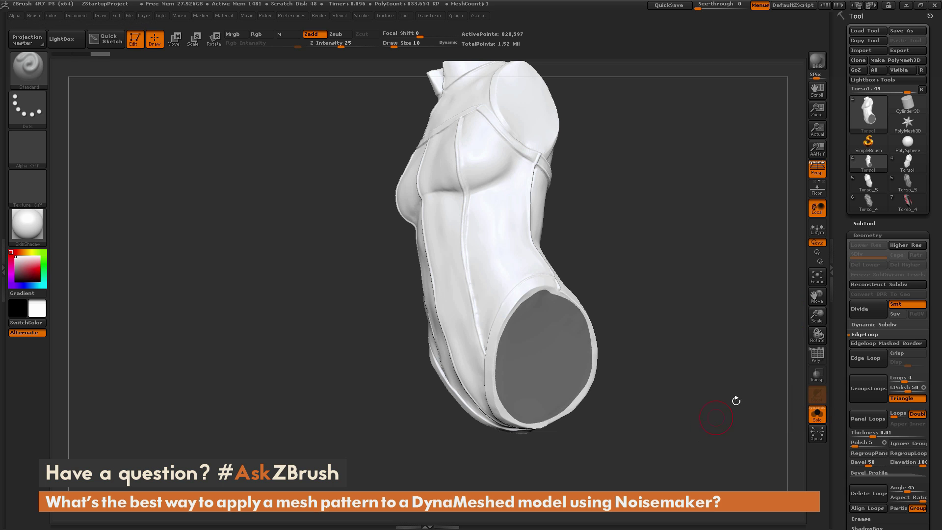
alt+drag(688, 343, 710, 336)
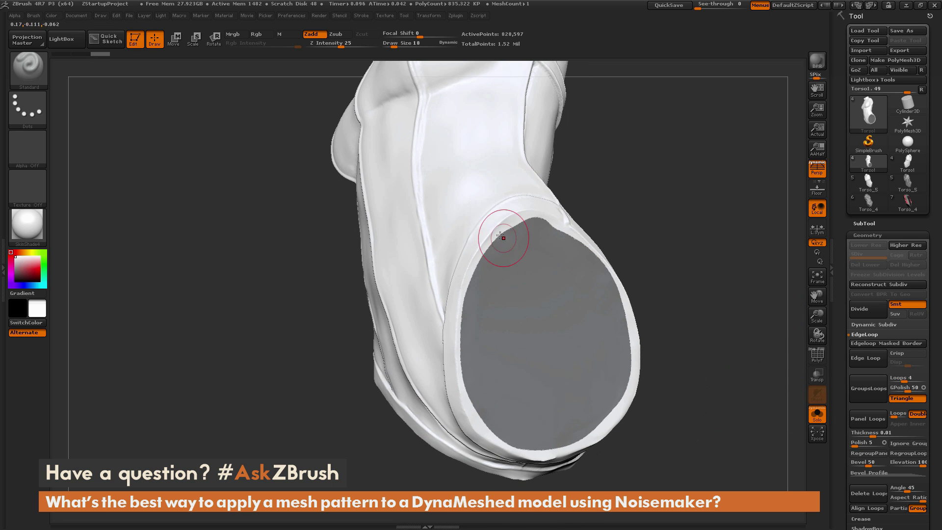
Turn on the polyframe display to show the torso's polygroups, and clear the mask
click(818, 362)
ctrl+click(697, 268)
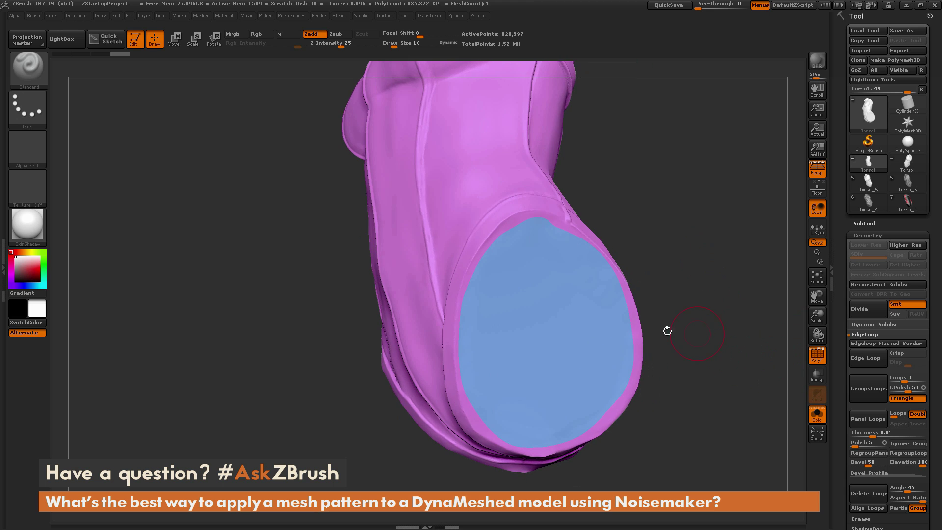
Isolate the leg cap polygroup to inspect its edge, and restore the visibility of the whole torso
ctrl+shift+click(584, 337)
mouse_move(726, 339)
mouse_down()
mouse_move(680, 355)
mouse_move(725, 344)
mouse_up()
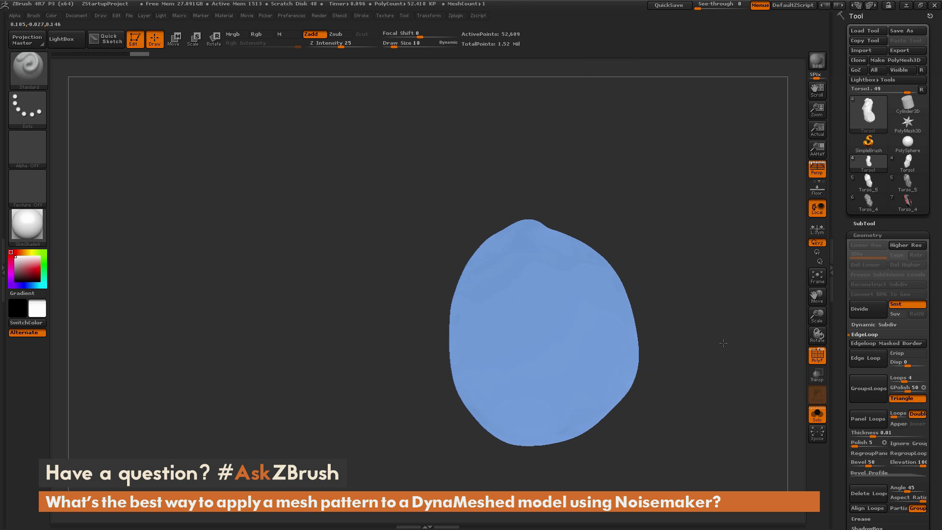
ctrl+shift+click(736, 382)
drag(736, 382, 647, 288)
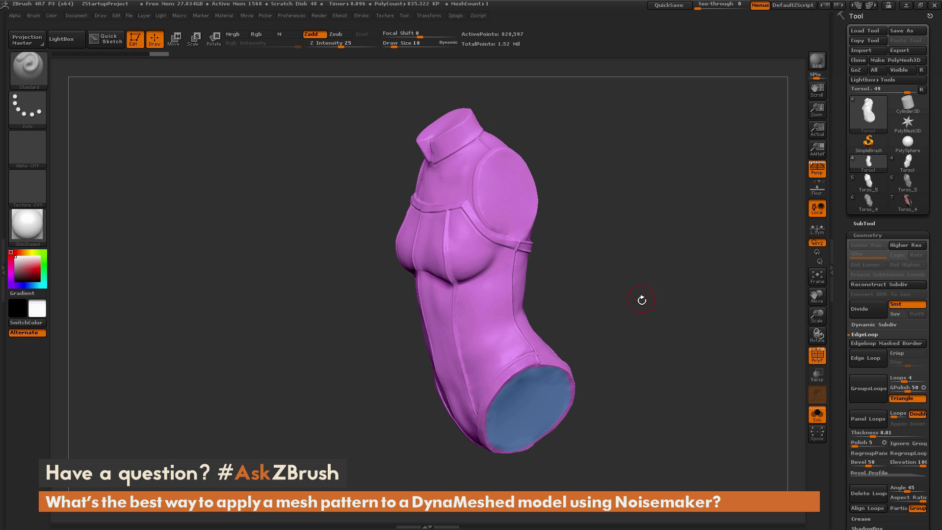
Switch to the second Torso1 model, prepared with multiple polygroups, and examine it from several angles
click(908, 167)
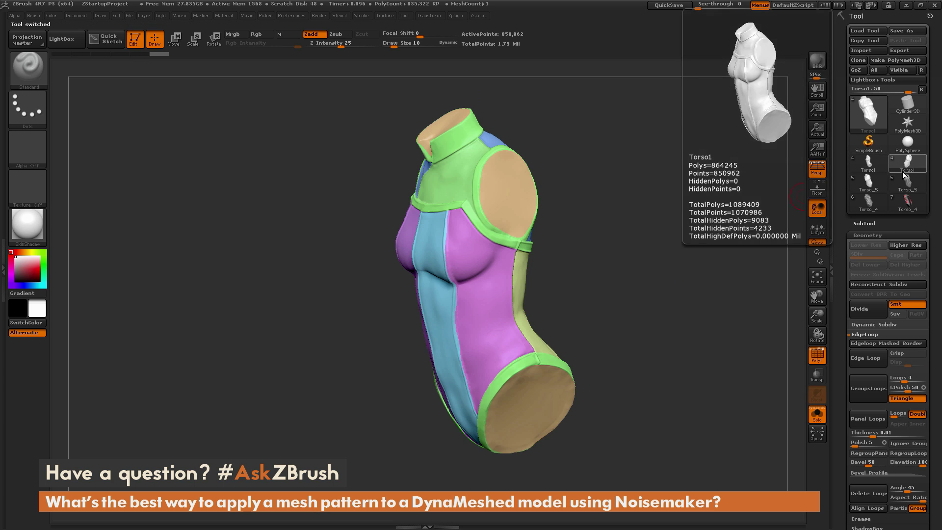
drag(674, 328, 520, 317)
drag(629, 297, 564, 267)
mouse_move(692, 293)
mouse_down()
mouse_move(687, 310)
mouse_move(613, 328)
mouse_up()
Hide the suit's magenta side panel and blue centre front panel polygroups to reveal the surfaces behind them
key(ctrl+shift)
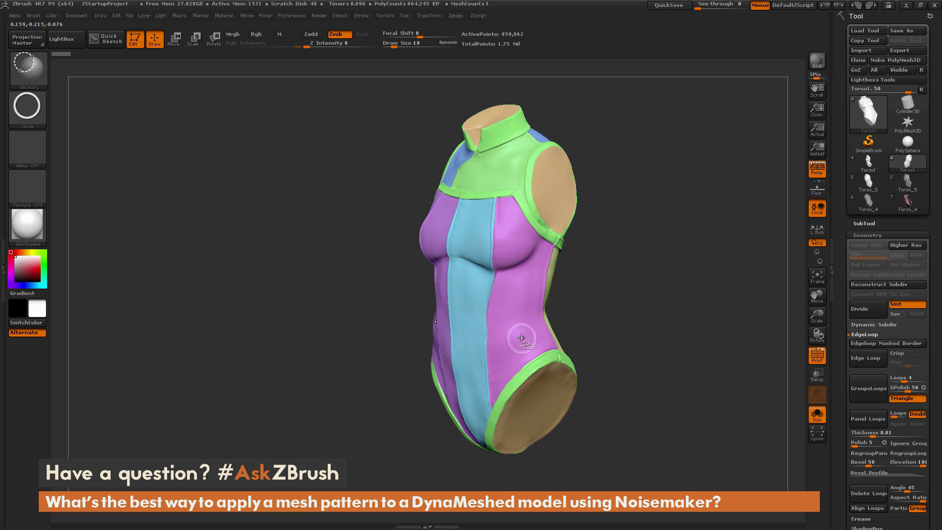
ctrl+shift+click(520, 339)
ctrl+shift+click(520, 337)
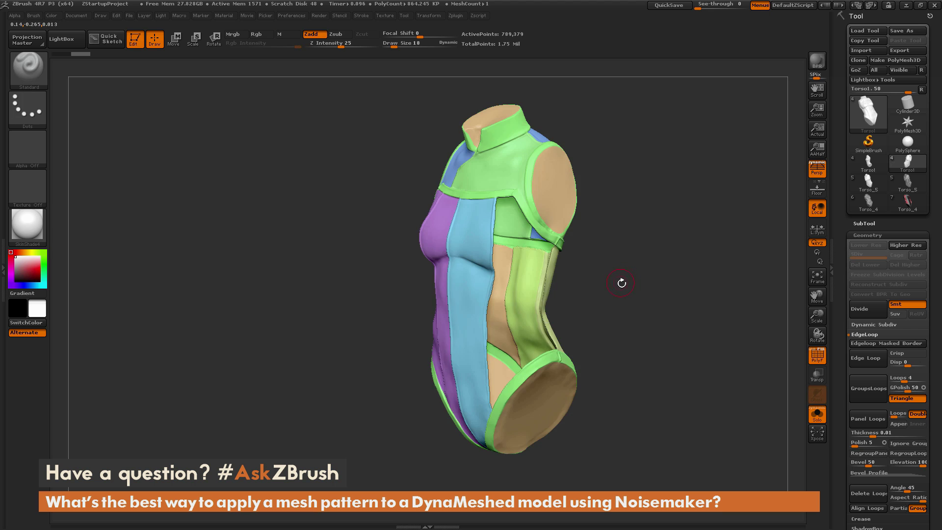
mouse_move(622, 282)
mouse_down()
mouse_move(644, 271)
mouse_move(631, 273)
mouse_up()
ctrl+shift+click(471, 329)
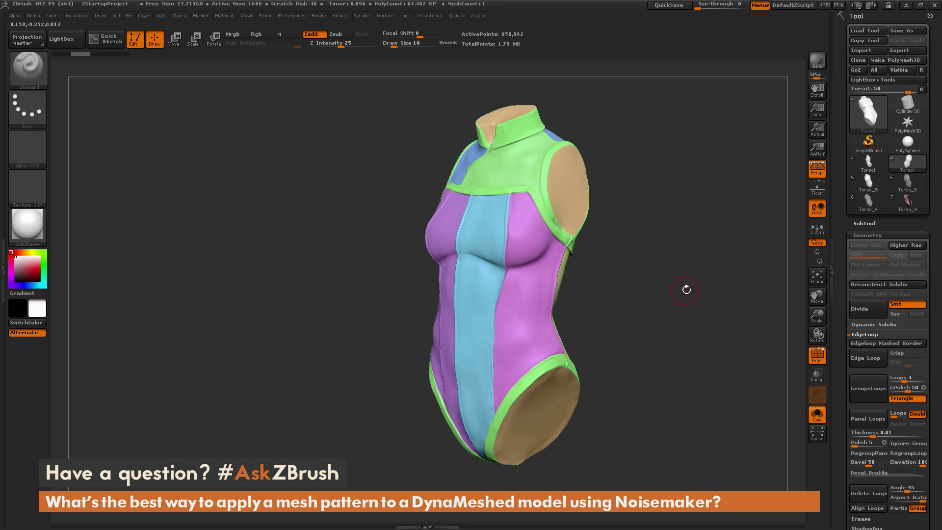
Isolate the green trim polygroup around the collar, chest, arm and leg openings, and restore the full torso
drag(614, 275, 555, 292)
ctrl+shift+click(496, 396)
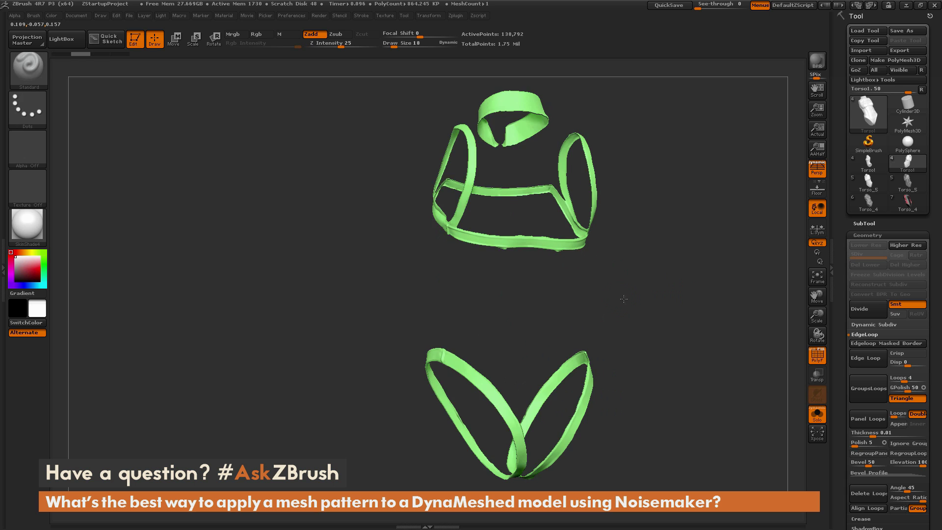
mouse_move(621, 300)
mouse_down()
mouse_move(658, 326)
mouse_move(616, 316)
mouse_up()
ctrl+shift+click(654, 343)
Isolate another polygroup on the upper torso to examine it, and show all of the torso's polygroups again
ctrl+shift+click(465, 209)
mouse_move(553, 267)
mouse_down()
mouse_move(643, 278)
mouse_move(507, 246)
mouse_up()
ctrl+shift+click(643, 278)
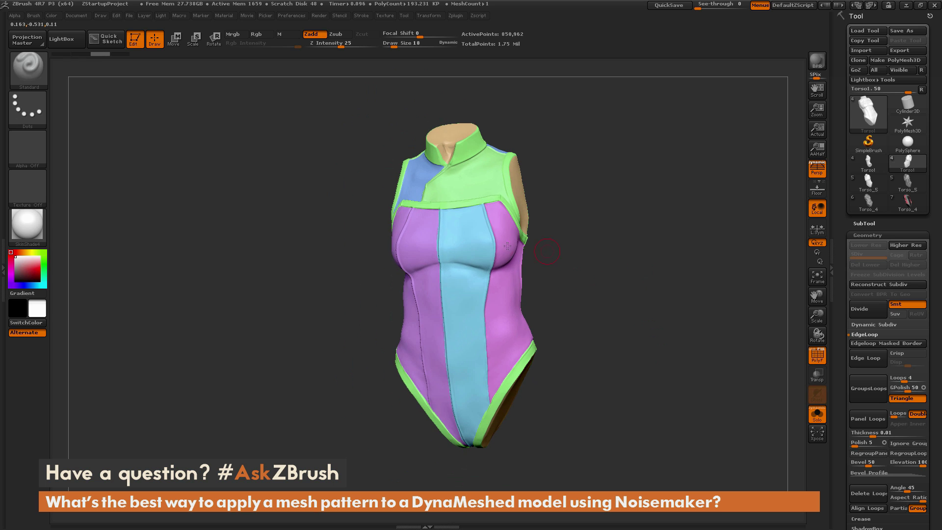
drag(657, 304, 684, 304)
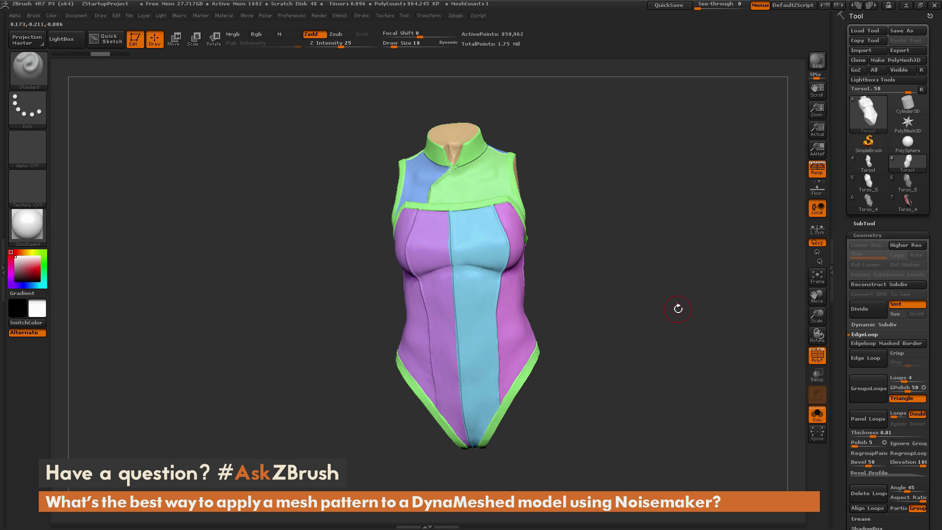
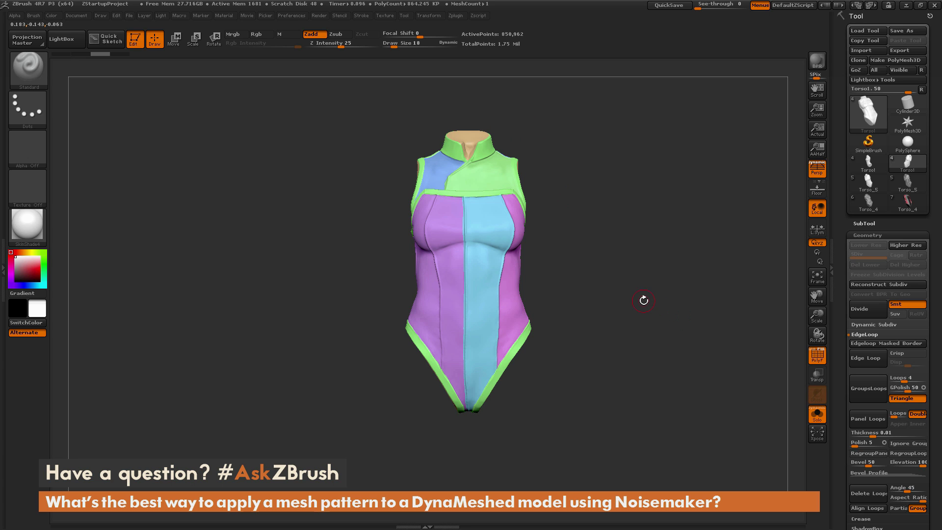
Duplicate the torso subtool and make the lower of the two torso copies active
drag(682, 295, 658, 306)
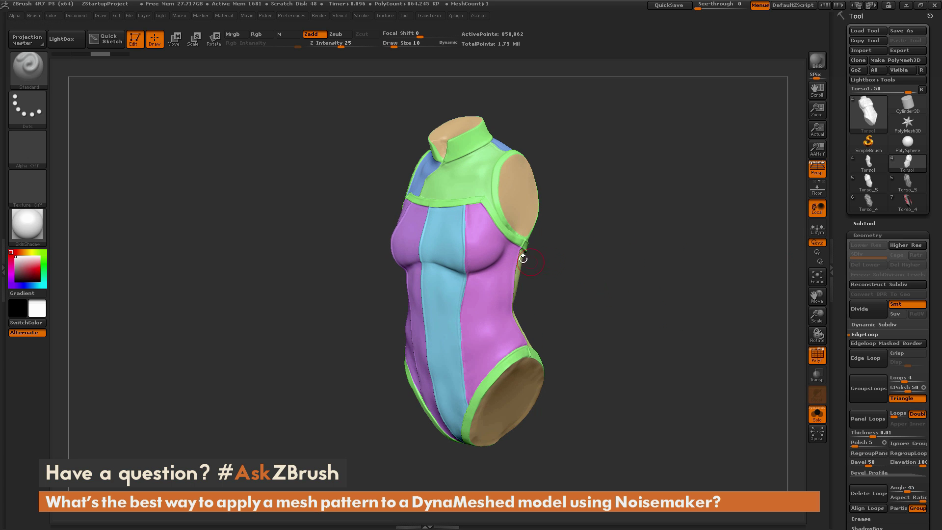
drag(661, 309, 524, 248)
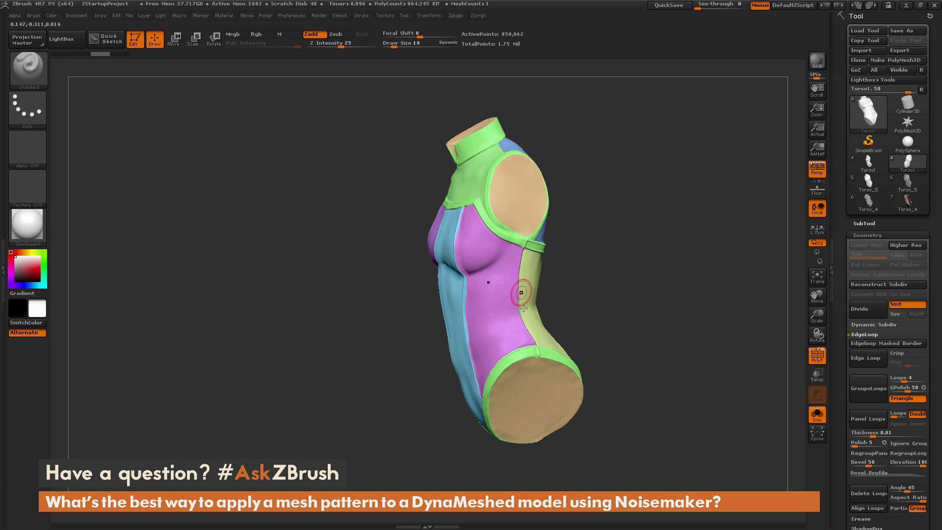
mouse_move(610, 309)
mouse_down()
mouse_move(652, 296)
mouse_move(616, 320)
mouse_up()
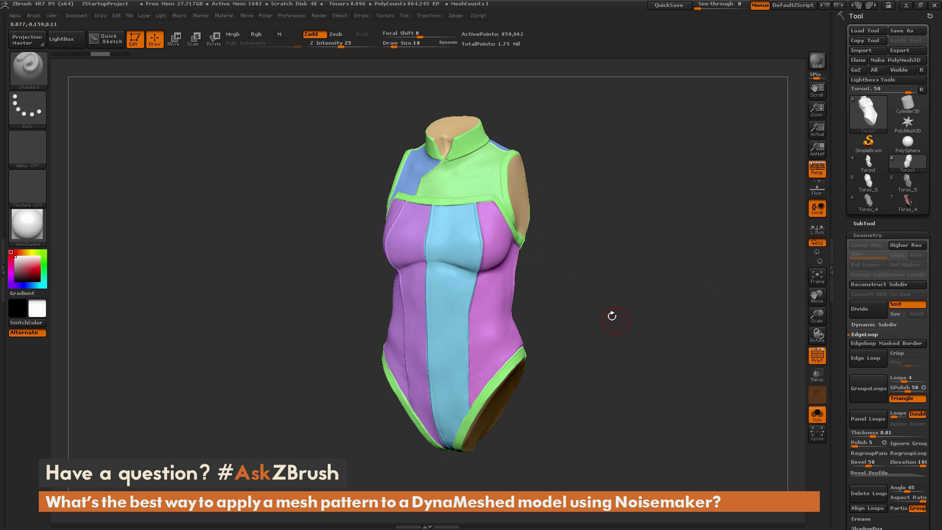
click(868, 224)
click(873, 224)
shift+drag(685, 360, 625, 426)
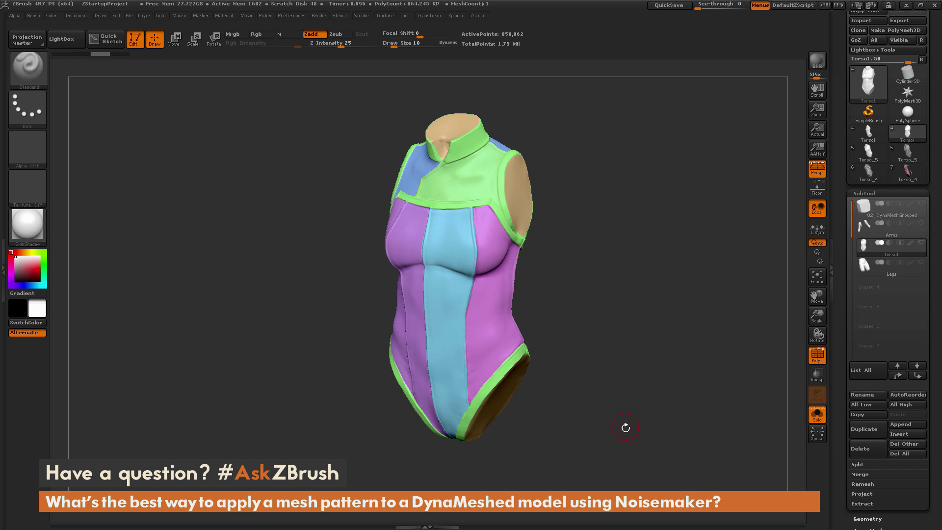
mouse_move(694, 366)
mouse_down()
mouse_move(686, 375)
mouse_move(677, 360)
mouse_move(688, 362)
mouse_up()
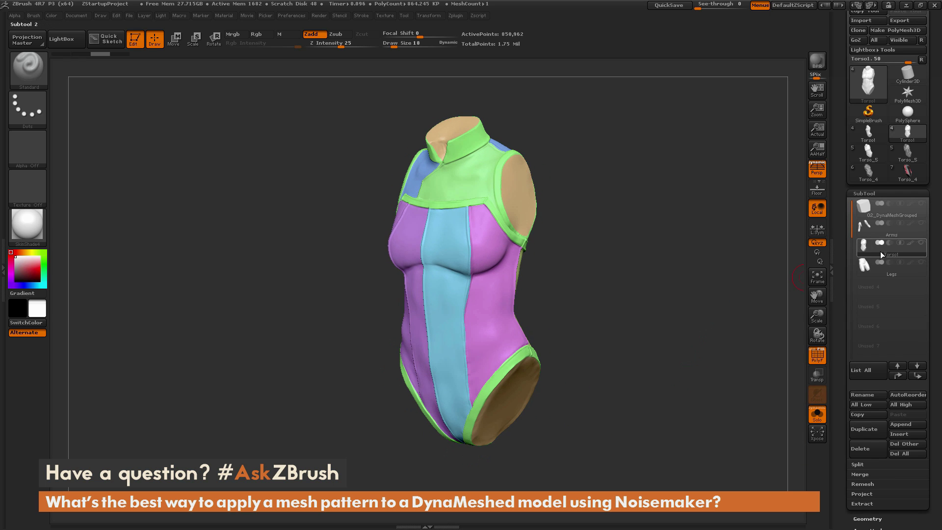
click(867, 428)
click(907, 269)
drag(693, 403, 797, 359)
scroll(843, 369, down, 5)
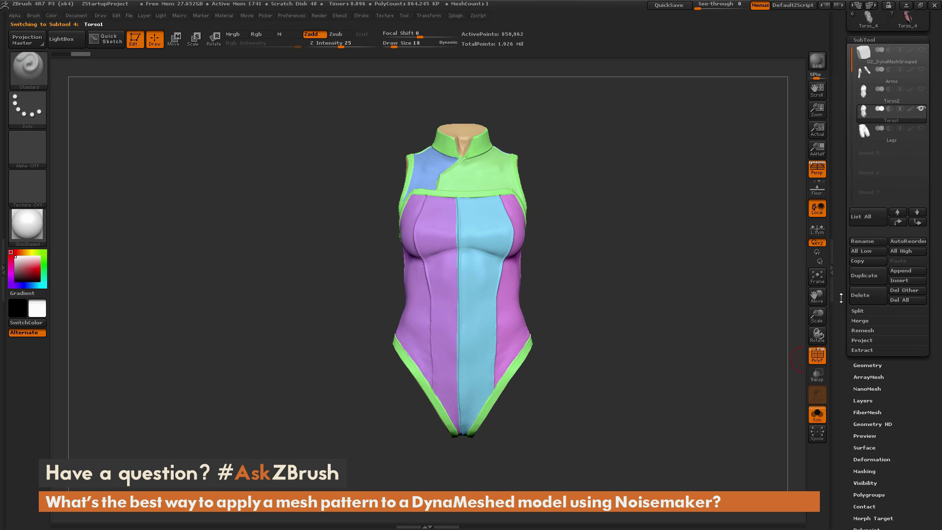
ZRemesh the torso with KeepGroups enabled and the Target Polygons Count set to 30
click(879, 365)
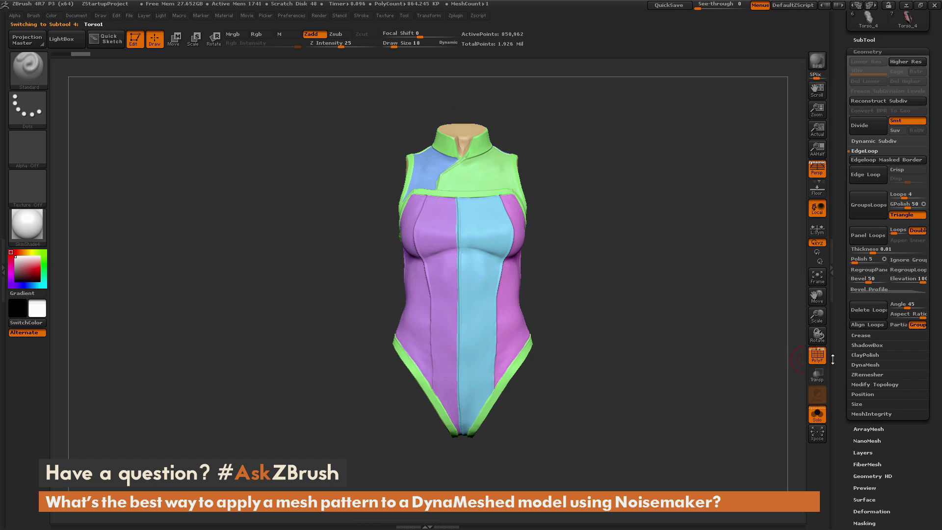
click(872, 375)
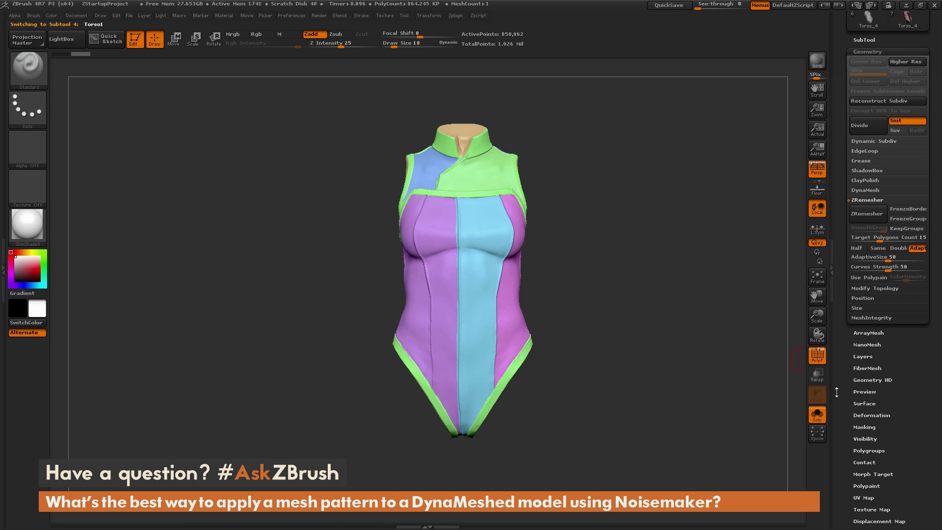
mouse_move(673, 337)
mouse_down()
mouse_move(623, 347)
mouse_move(656, 343)
mouse_up()
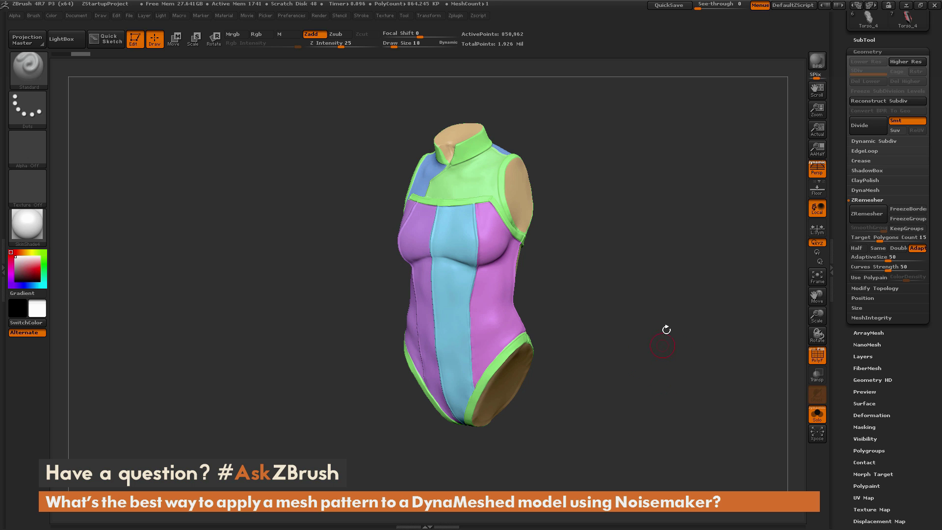
click(904, 228)
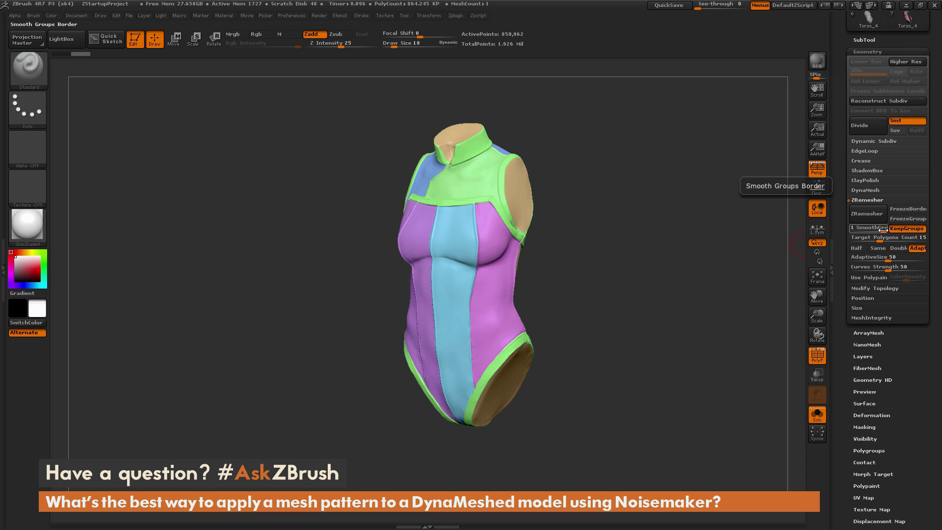
drag(878, 239, 889, 238)
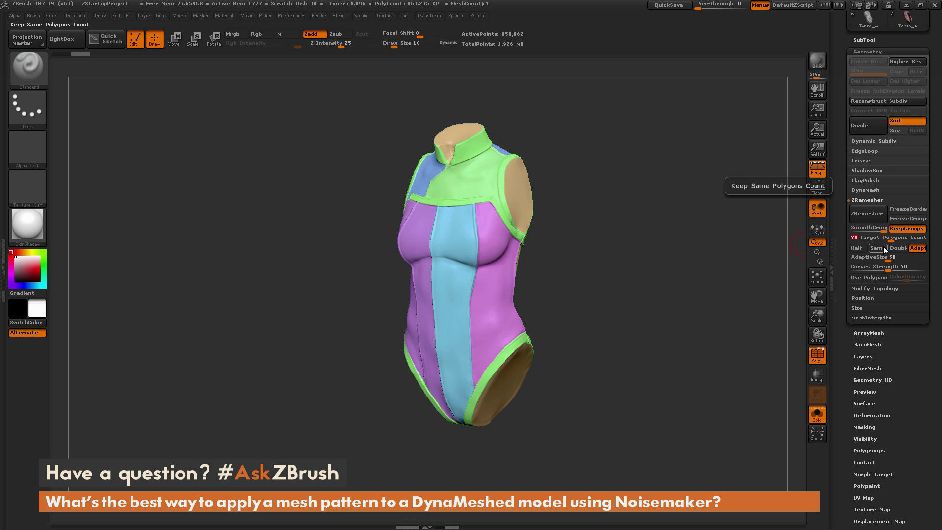
click(868, 215)
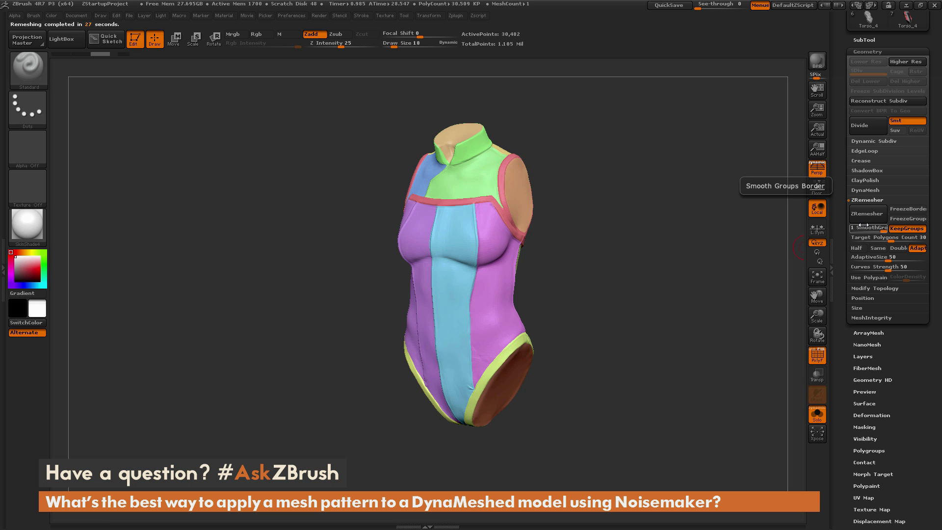
Inspect the remeshed torso from several angles, comparing the polygroup wireframe with the plain surface
drag(662, 331, 707, 339)
mouse_move(654, 321)
mouse_down()
mouse_move(669, 352)
mouse_move(683, 351)
mouse_move(672, 321)
mouse_up()
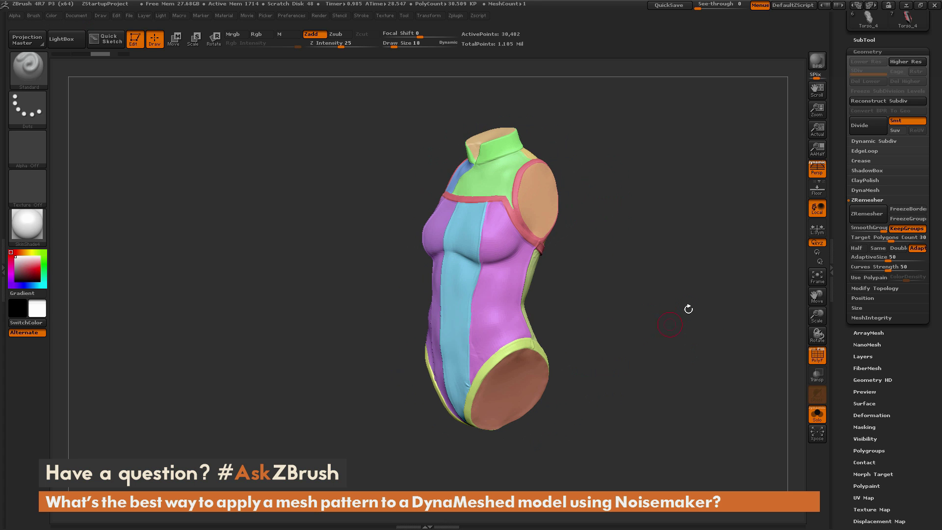
click(813, 350)
mouse_move(715, 343)
alt+mouse_down()
mouse_move(704, 326)
mouse_move(719, 353)
mouse_move(698, 346)
alt+mouse_up()
mouse_move(673, 280)
mouse_down()
mouse_move(644, 262)
mouse_move(674, 278)
mouse_up()
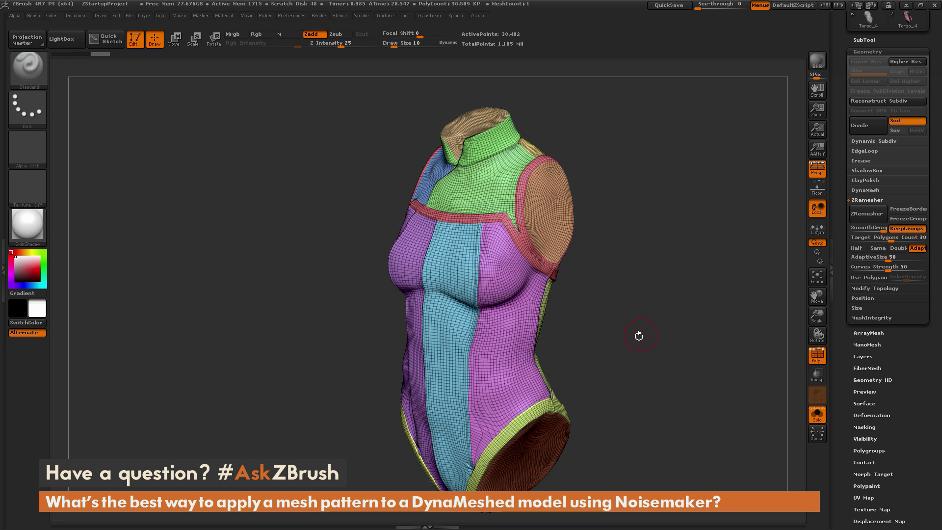
click(816, 355)
drag(668, 343, 821, 338)
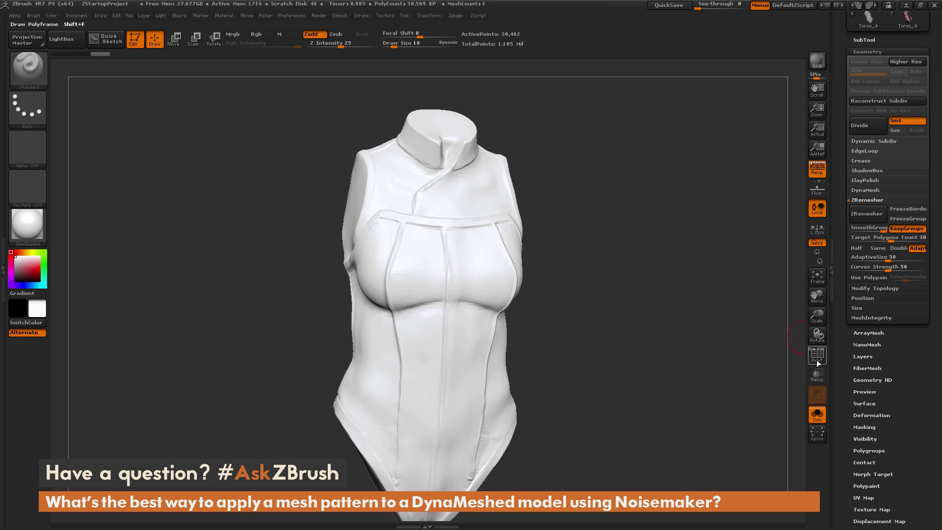
click(817, 354)
drag(765, 363, 713, 367)
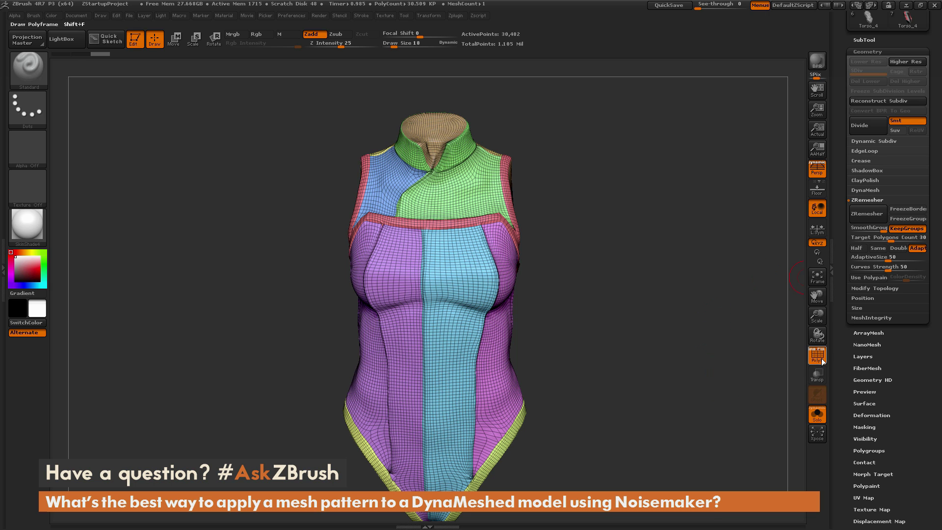
Unwrap the torso's UVs with UV Master, using Polygroups and with Symmetry disabled
click(455, 15)
click(497, 185)
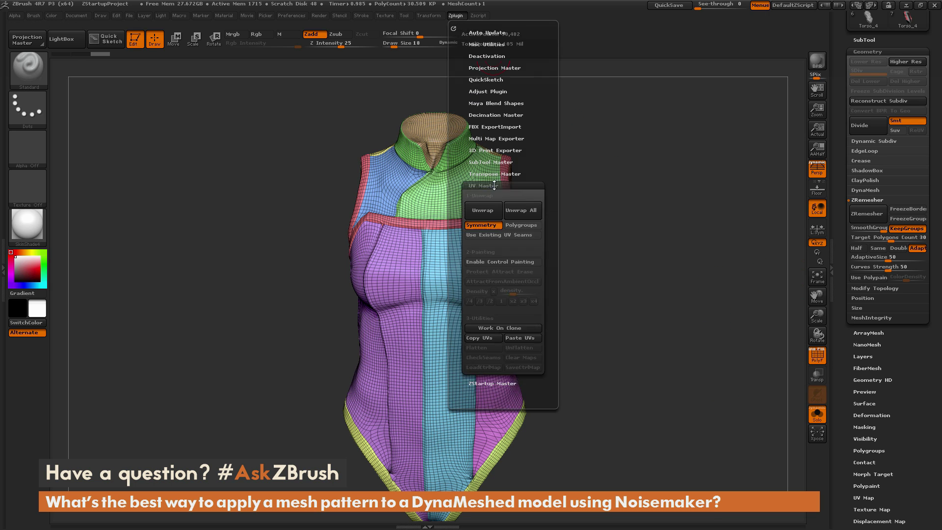
click(515, 185)
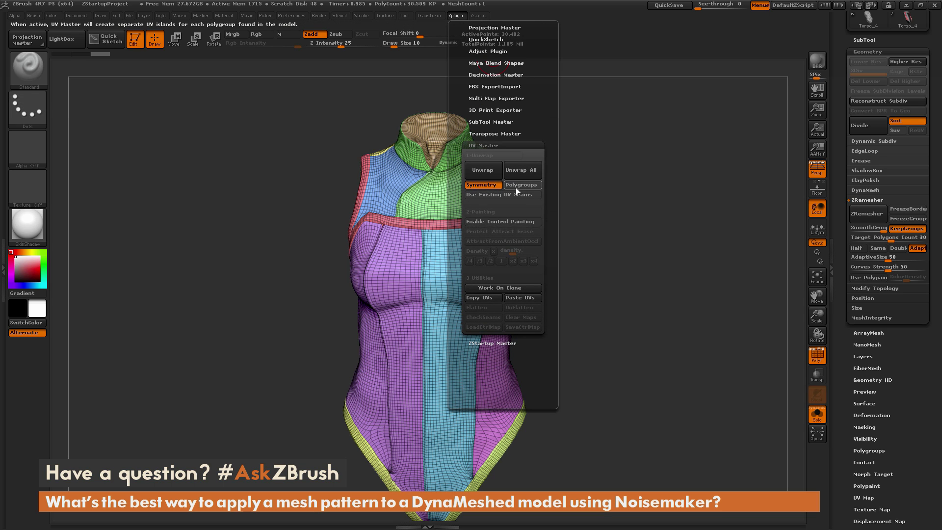
click(481, 185)
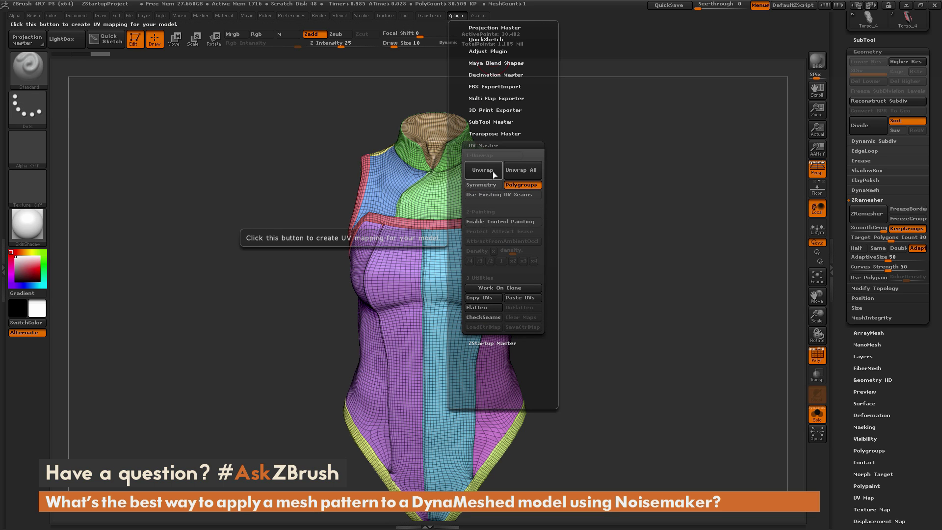
click(489, 171)
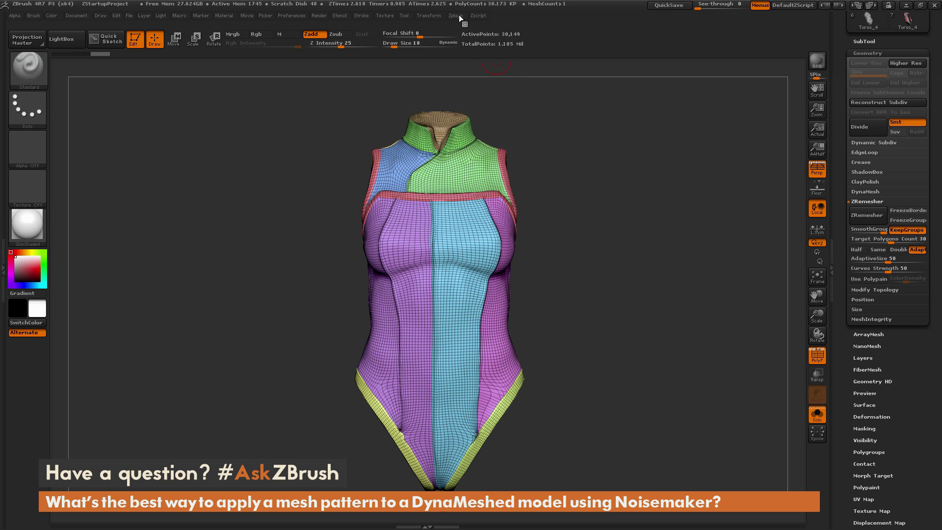
Flatten the torso's UV map and display its islands in solid polygroup colours without wireframe lines
click(459, 15)
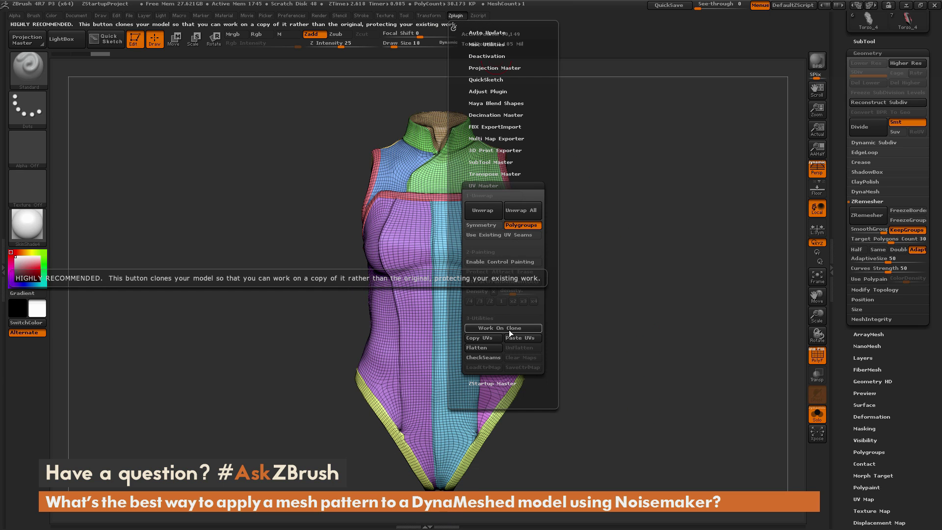
click(493, 349)
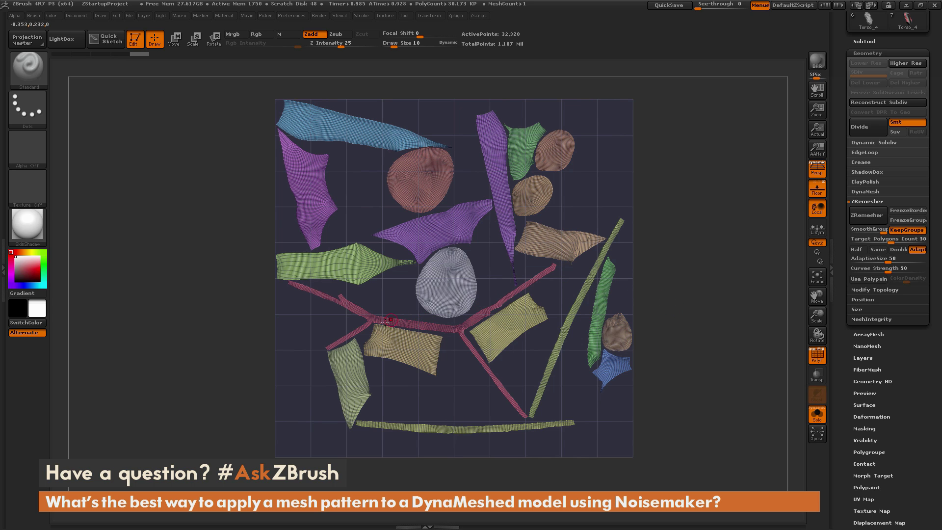
click(817, 354)
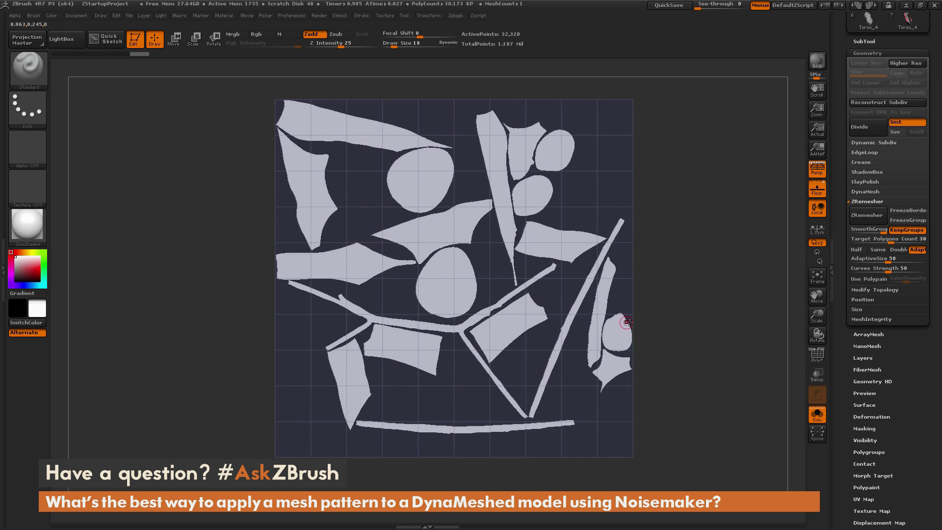
click(817, 360)
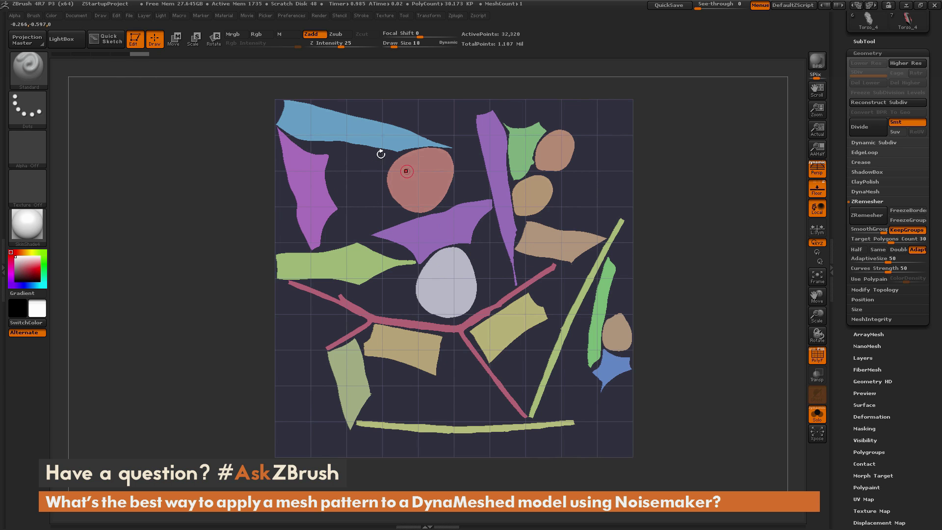
Activate Transpose Move and raise its Mask By Polygroups auto-masking setting to the maximum
click(173, 38)
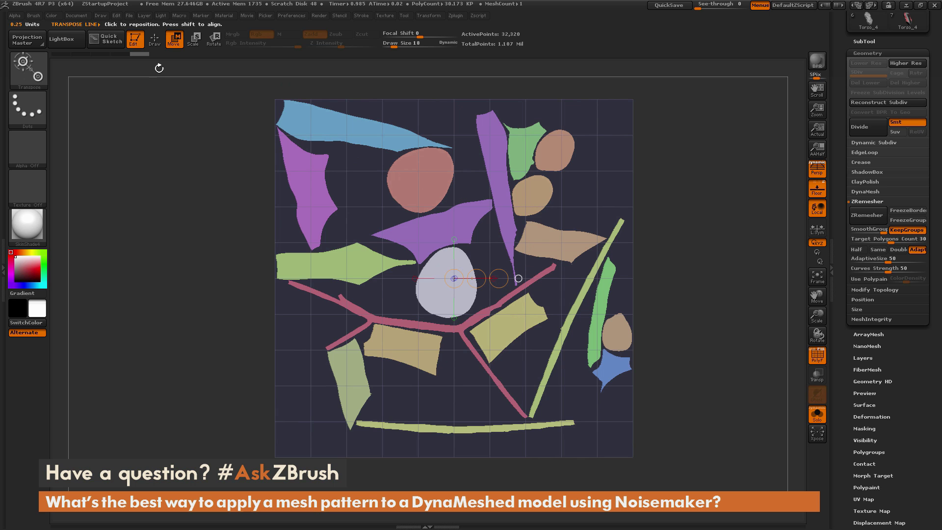
click(34, 16)
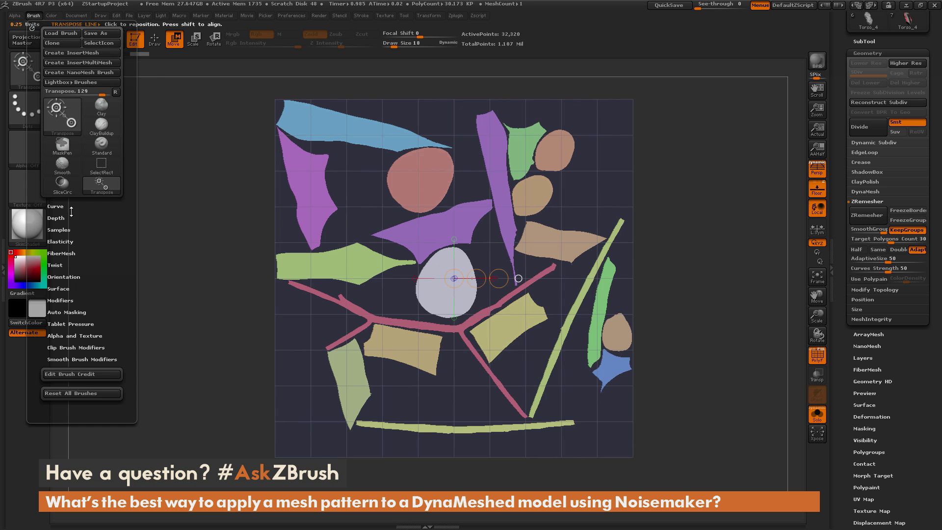
click(74, 312)
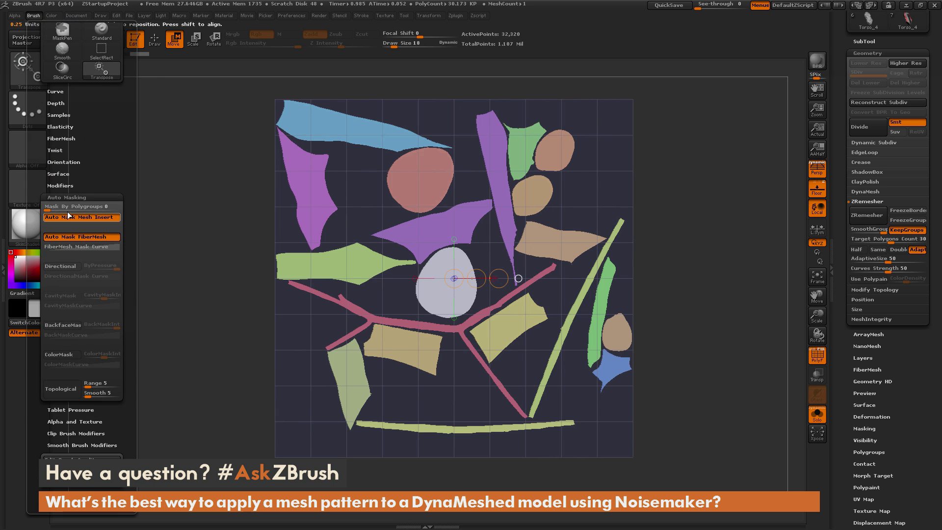
drag(49, 207, 122, 208)
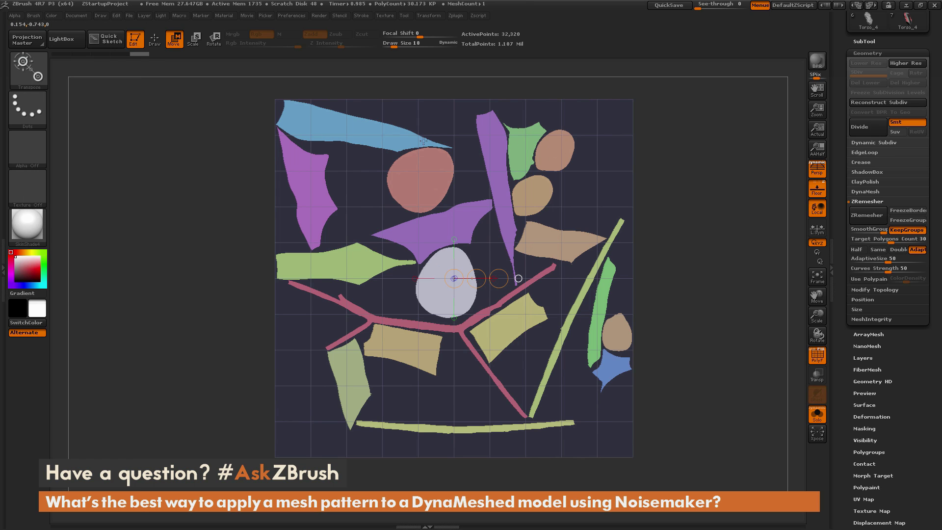
Rotate the blue front panel island upright and move it down inside the UV square
click(357, 127)
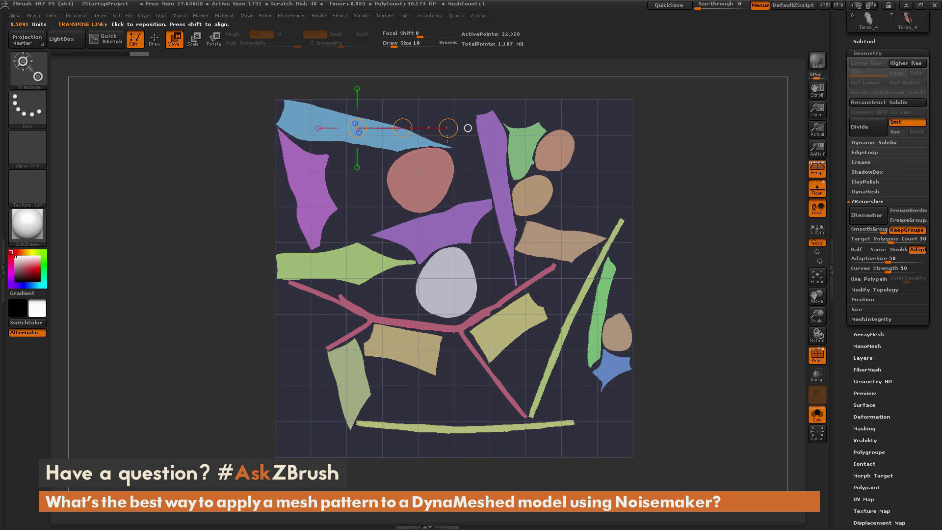
drag(448, 129, 378, 204)
click(213, 40)
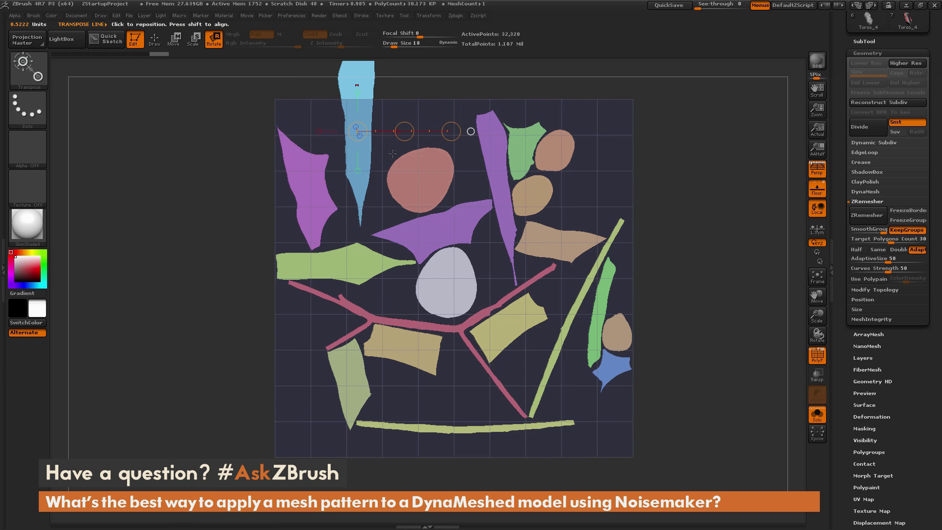
key(w)
drag(405, 132, 407, 193)
Reposition the magenta side panel island upright beside the left edge of the blue island
key(e)
drag(316, 190, 290, 184)
key(w)
mouse_move(314, 215)
shift+mouse_down()
mouse_move(365, 215)
mouse_move(341, 195)
shift+mouse_up()
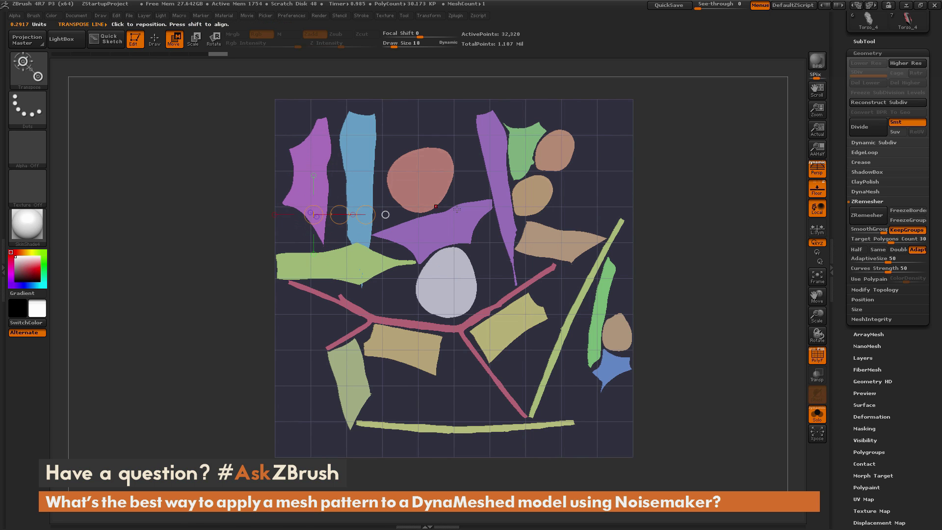
Straighten both purple islands and line them up right of the blue one, with the narrow island between the blue and wide ones
mouse_move(446, 232)
mouse_down()
mouse_move(531, 231)
mouse_move(515, 196)
mouse_move(459, 175)
mouse_up()
key(e)
key(r)
key(w)
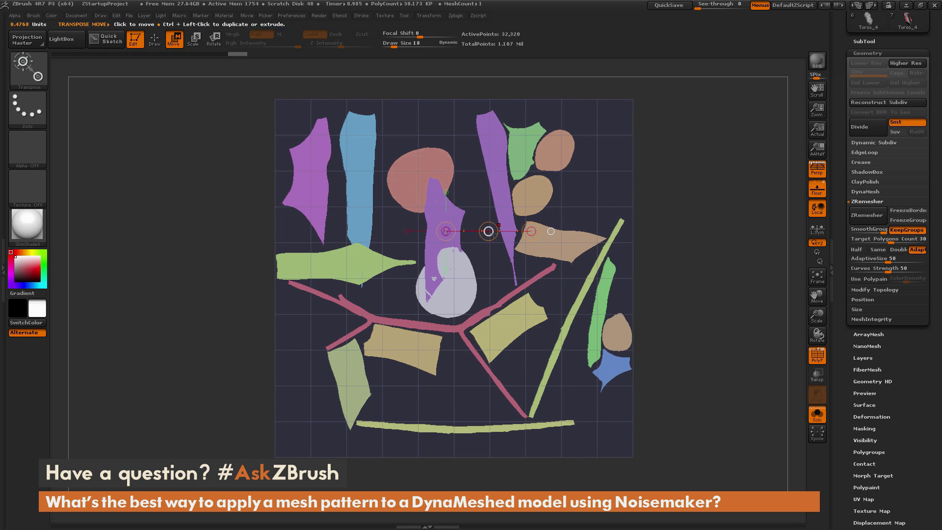
drag(488, 231, 476, 175)
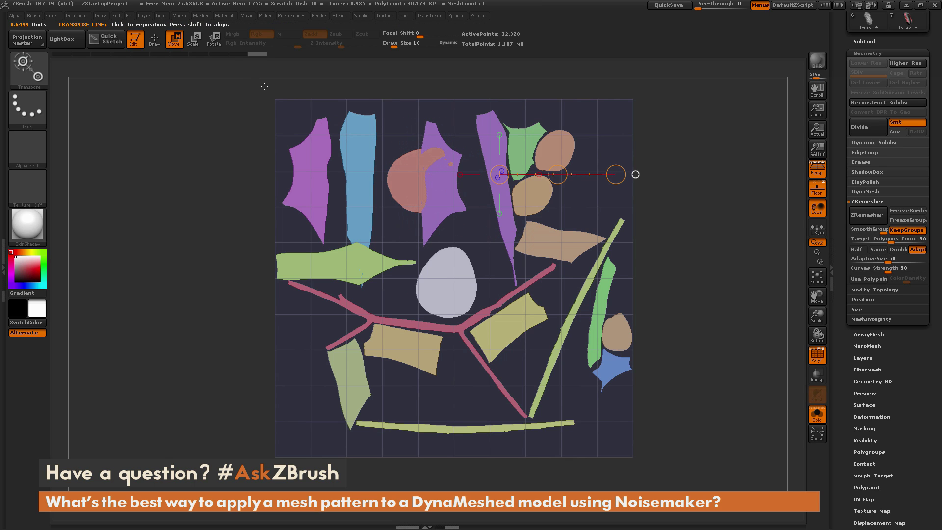
drag(616, 174, 605, 194)
drag(558, 174, 457, 174)
Move the large round red island to the UV square's right side and shift the pale grey oval up and right
mouse_move(415, 204)
mouse_down()
mouse_move(510, 204)
mouse_move(523, 248)
mouse_move(619, 202)
mouse_move(622, 215)
mouse_up()
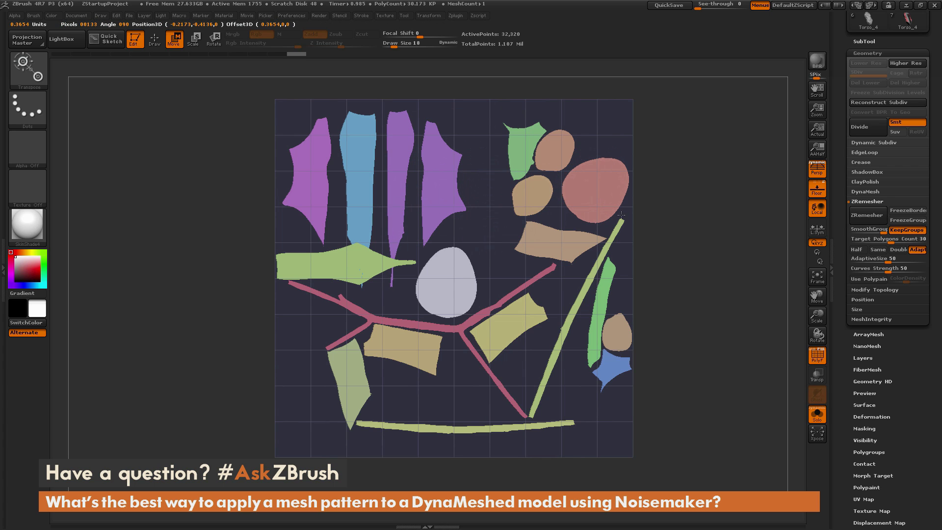
drag(451, 285, 533, 320)
mouse_move(464, 265)
mouse_down()
mouse_move(529, 266)
mouse_move(524, 238)
mouse_up()
Rotate the light green panel island upright and place it in the lower-left corner of the UV square
mouse_move(356, 273)
mouse_down()
mouse_move(466, 274)
mouse_move(447, 275)
mouse_move(400, 346)
mouse_move(359, 362)
mouse_up()
key(e)
key(r)
key(w)
mouse_move(402, 274)
mouse_down()
mouse_move(386, 350)
mouse_move(354, 414)
mouse_move(346, 407)
mouse_move(344, 392)
mouse_move(465, 393)
mouse_move(443, 413)
mouse_move(397, 413)
mouse_up()
key(r)
key(w)
Straighten the tan, yellow and pale green panel islands and arrange them in a row near the UV square's lower edge
mouse_move(407, 352)
shift+mouse_down()
mouse_move(478, 352)
mouse_move(424, 420)
mouse_move(436, 407)
shift+mouse_up()
key(w)
drag(443, 352, 458, 360)
mouse_move(509, 326)
mouse_down()
mouse_move(584, 329)
mouse_move(576, 294)
mouse_move(550, 256)
mouse_up()
key(w)
mouse_move(514, 338)
shift+mouse_down()
mouse_move(589, 339)
mouse_move(546, 344)
mouse_move(483, 398)
mouse_move(490, 390)
shift+mouse_up()
Rearrange the remaining islands, laying the two thin yellow-green strips horizontally along the bottom and spacing out the blue, green and tan pieces
mouse_move(608, 373)
mouse_down()
mouse_move(664, 373)
mouse_move(657, 339)
mouse_up()
key(r)
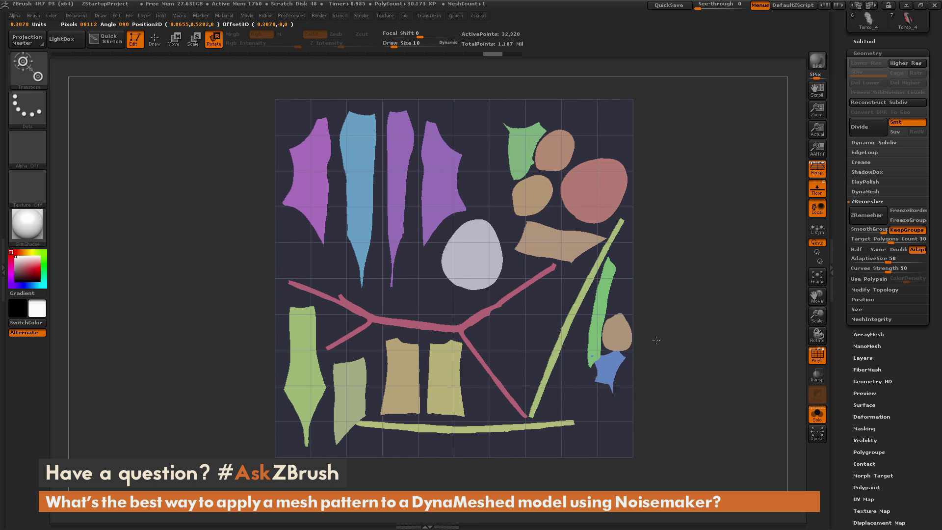
drag(637, 372, 534, 343)
mouse_move(527, 248)
mouse_down()
mouse_move(646, 248)
mouse_move(601, 320)
mouse_move(648, 249)
mouse_up()
drag(612, 143, 635, 143)
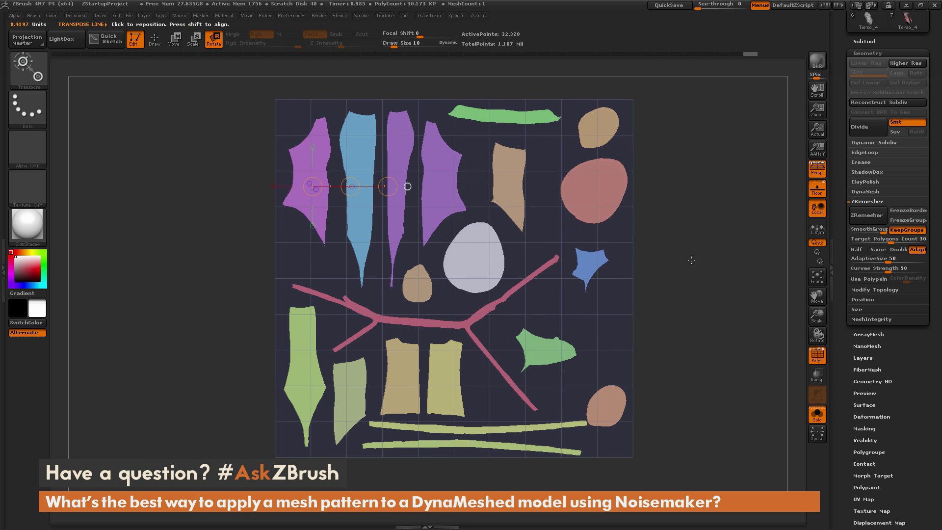
Return to Draw mode and unflatten the rearranged UV map back into the 3D torso
key(q)
click(460, 16)
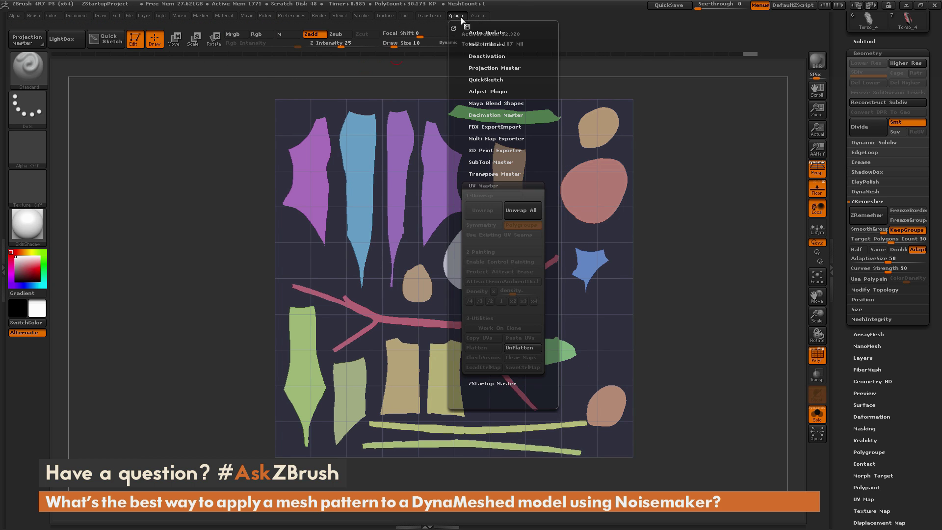
click(523, 348)
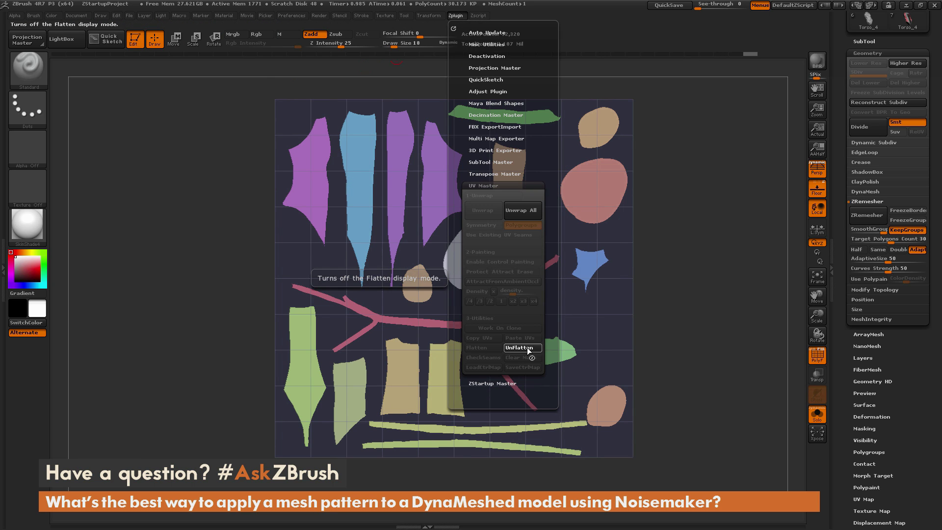
drag(590, 348, 616, 394)
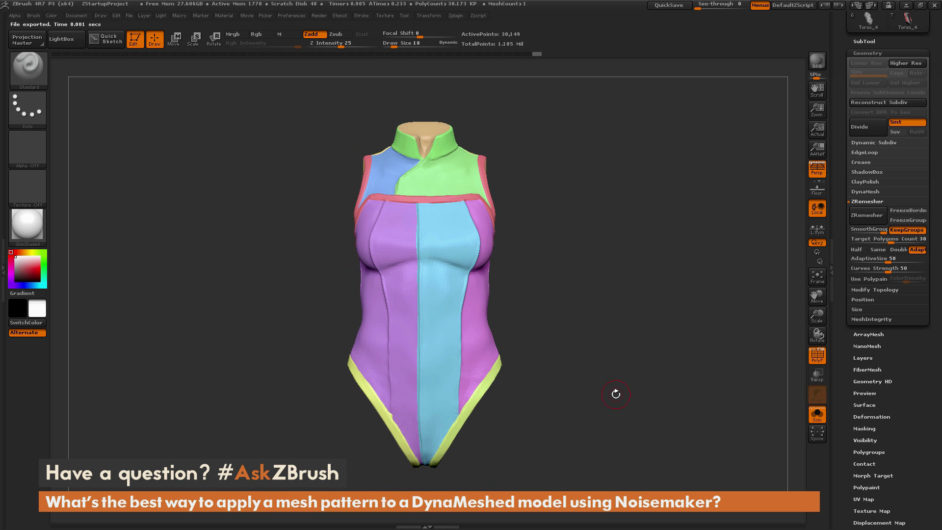
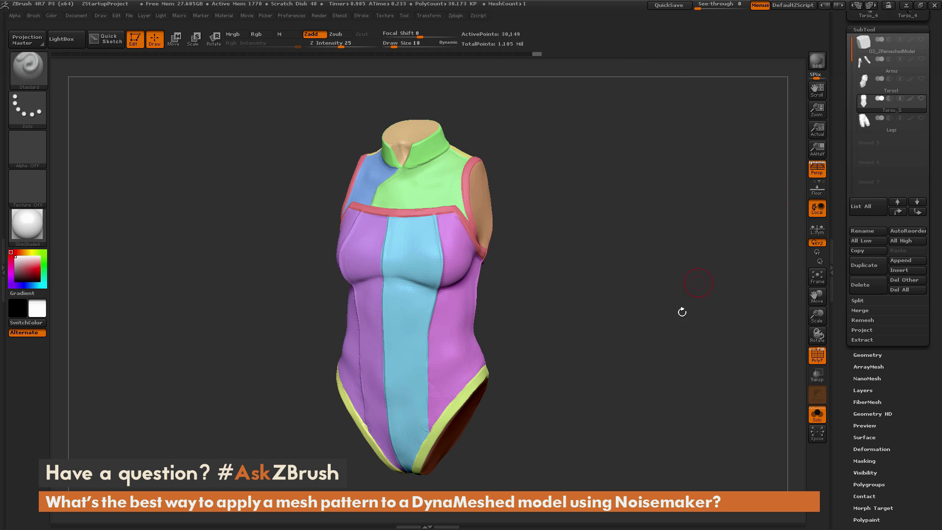
Subdivide the torso mesh up to subdivision level 4
click(872, 355)
scroll(844, 358, up, 3)
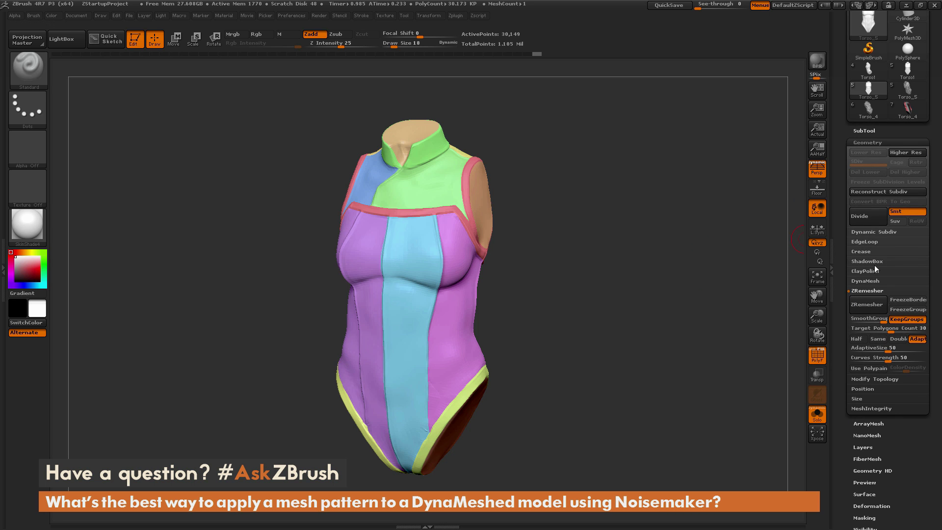
click(874, 219)
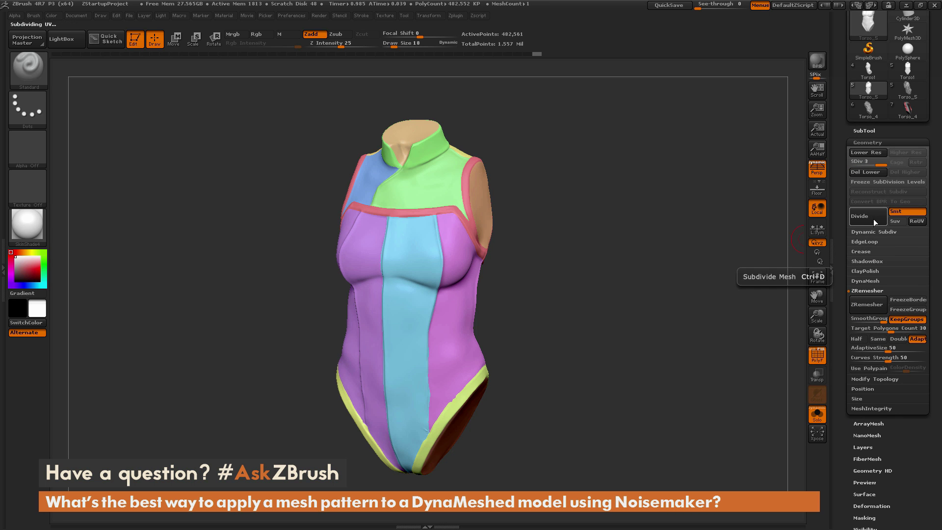
click(873, 218)
mouse_move(606, 347)
mouse_down()
mouse_move(573, 360)
mouse_move(621, 358)
mouse_up()
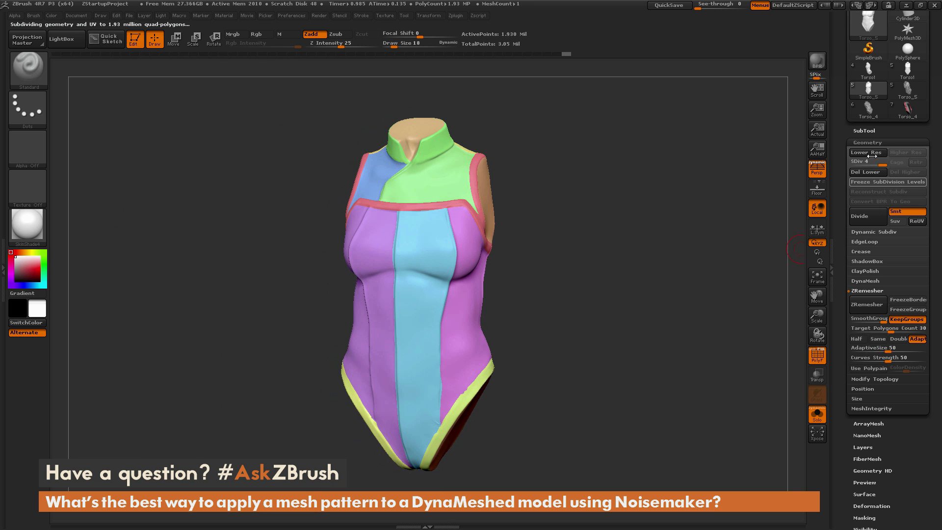
Make the original Torso1 subtool visible as the projection source and open the projection settings for the subdivided torso
click(877, 131)
mouse_move(907, 188)
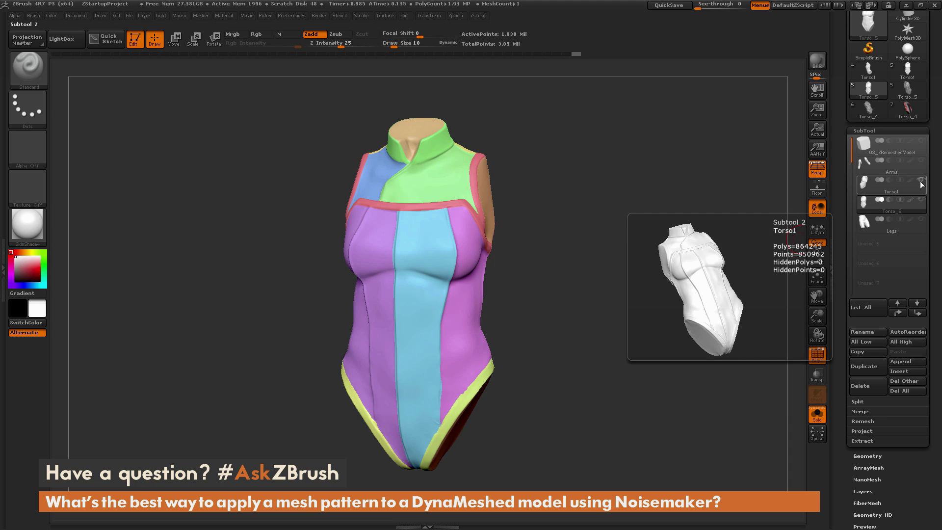
click(912, 205)
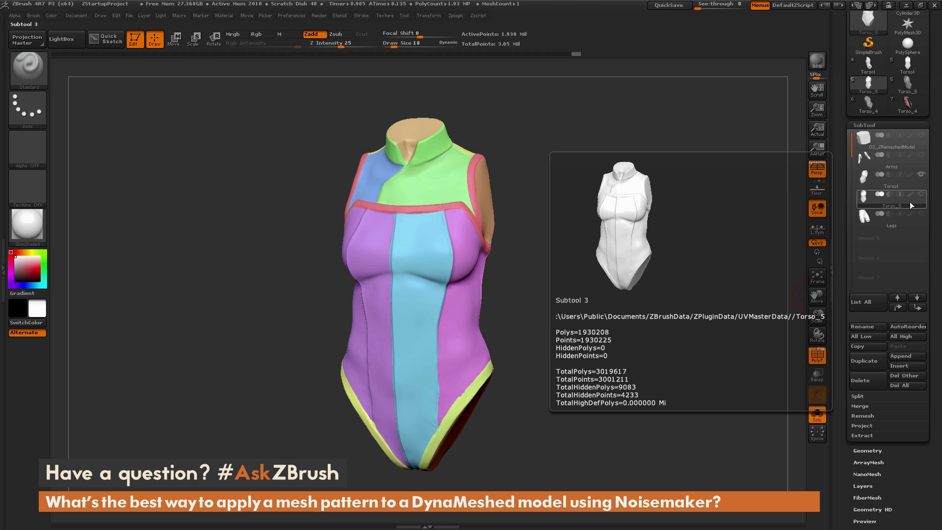
click(882, 426)
drag(840, 448, 841, 404)
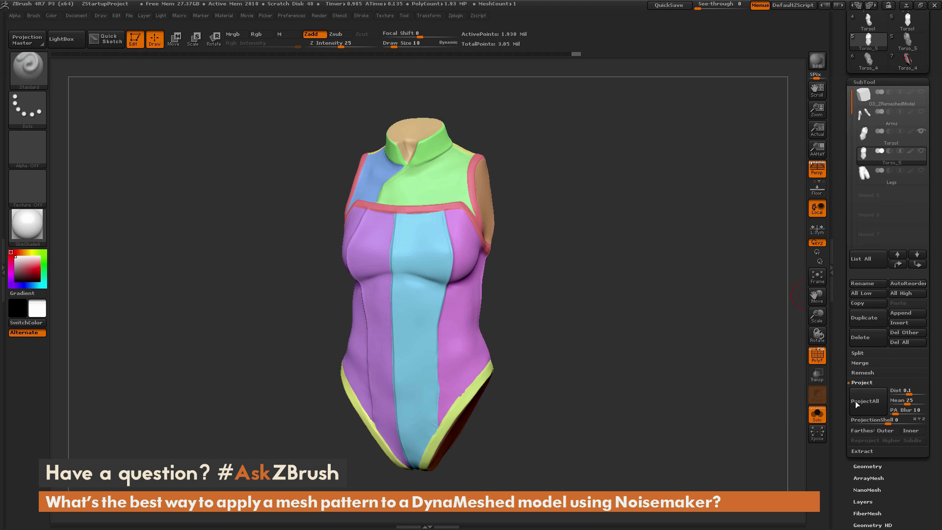
Project all detail from Torso1 onto the subdivided torso with a projection distance of 0.1
drag(908, 394, 905, 395)
text(0.1)
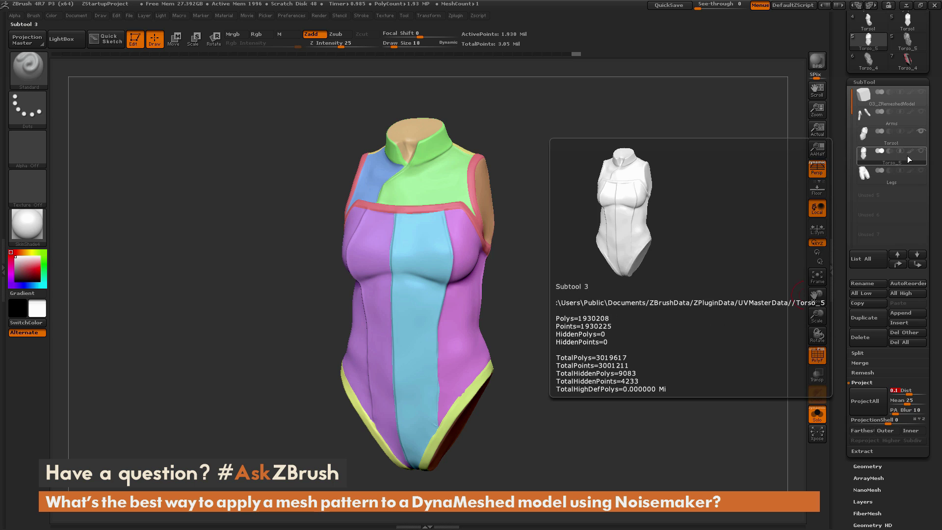
mouse_move(916, 135)
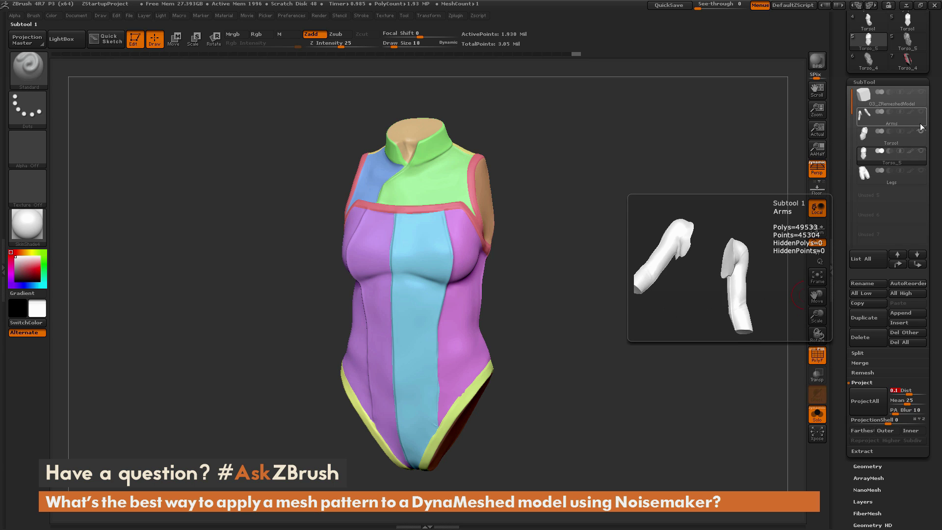
mouse_move(917, 156)
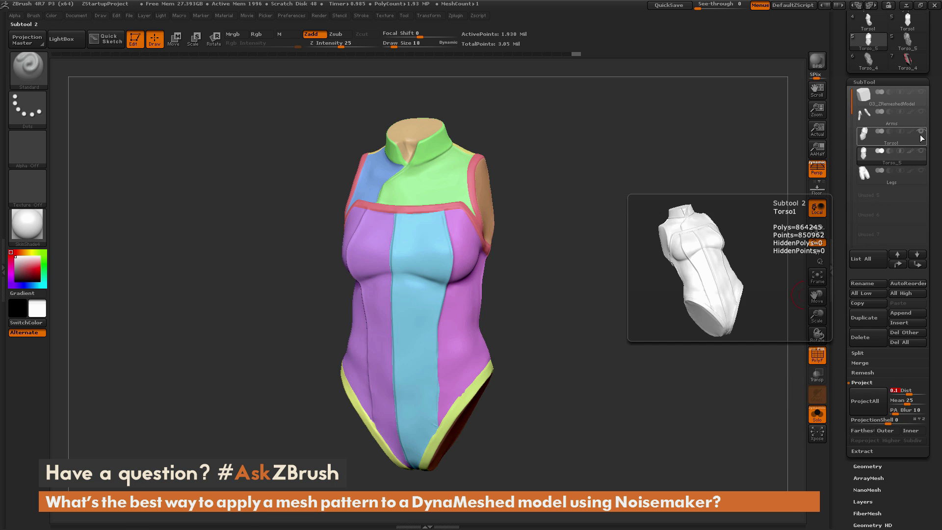
click(870, 393)
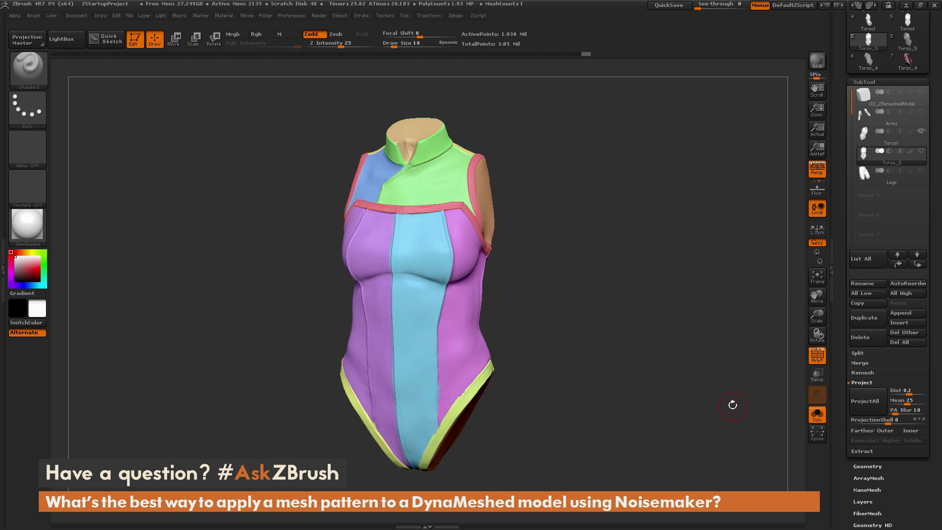
Hide the polygroup display and inspect the projected seams on the torso from several angles
drag(713, 389, 706, 361)
click(810, 362)
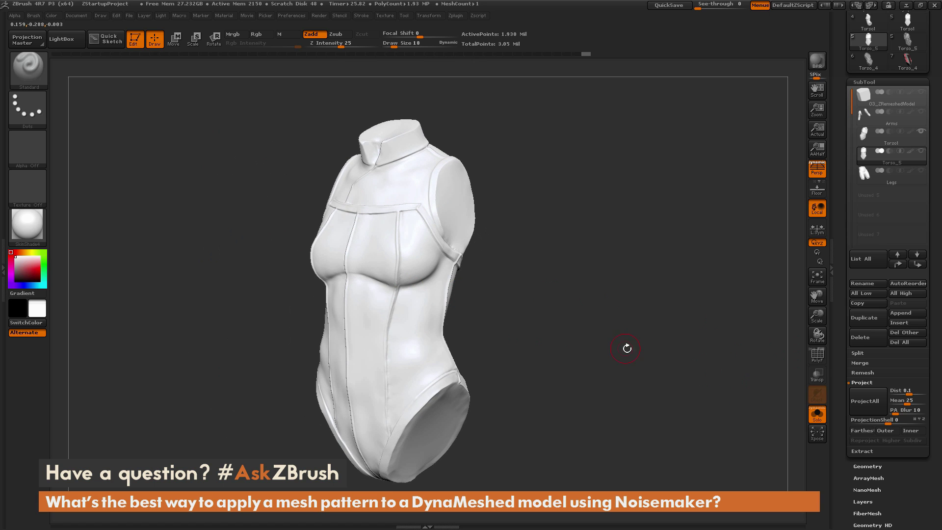
drag(627, 348, 663, 371)
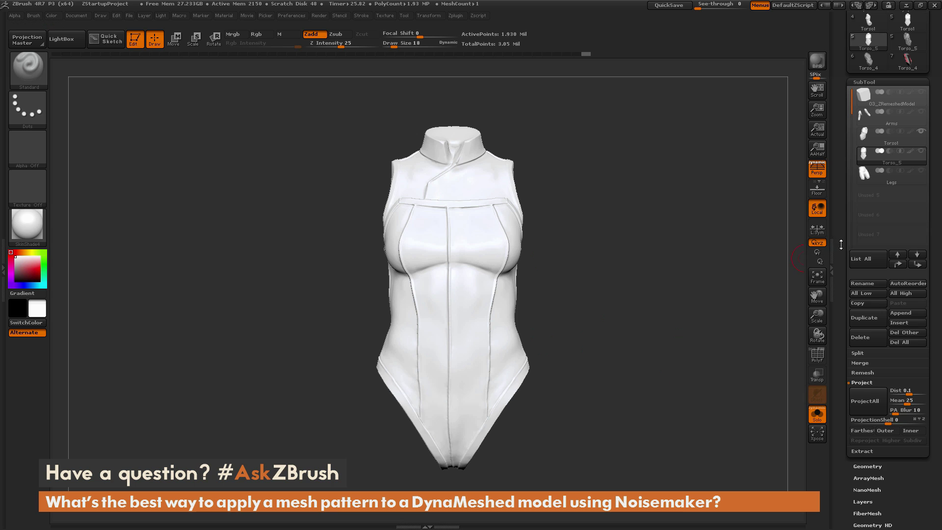
drag(841, 244, 840, 222)
drag(705, 316, 643, 327)
Apply Texture 19 to the torso as its texture map to check the UV layout
drag(838, 334, 874, 249)
click(876, 297)
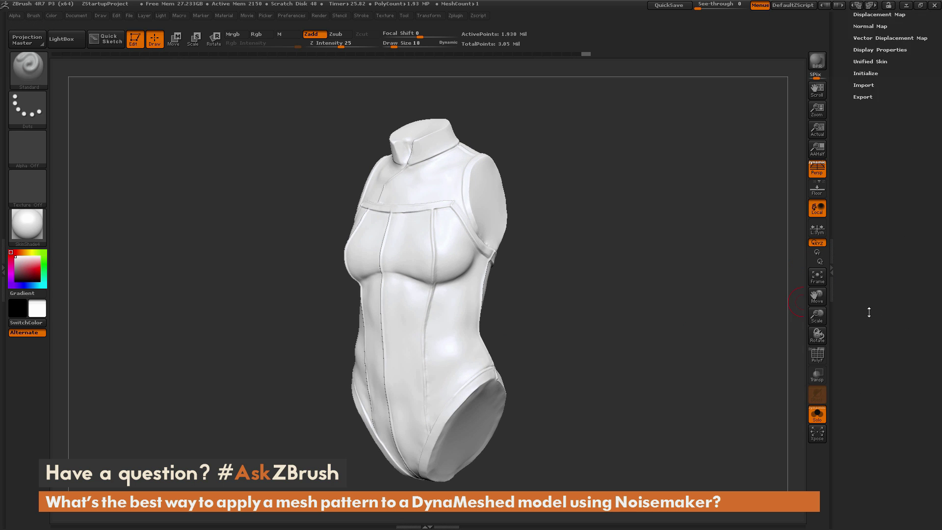
click(864, 202)
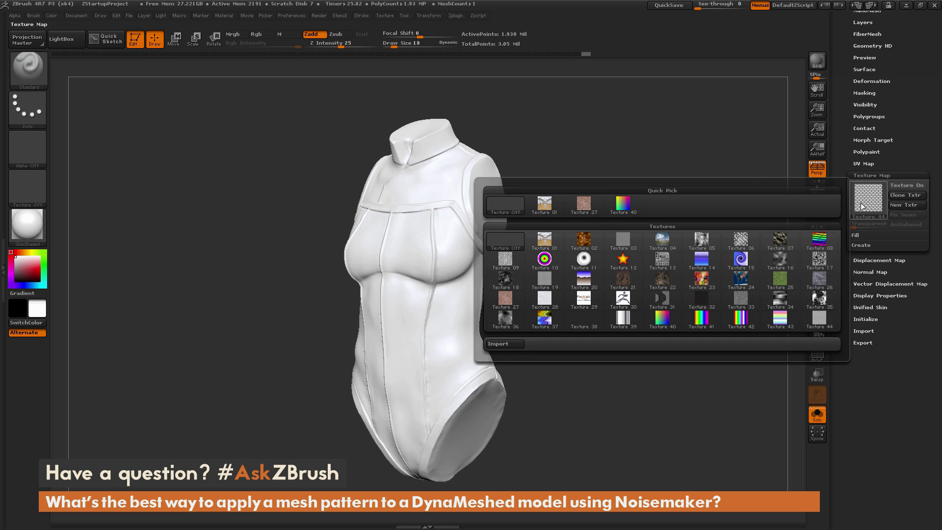
click(548, 285)
mouse_move(641, 313)
shift+mouse_down()
mouse_move(614, 314)
mouse_move(663, 348)
mouse_move(643, 330)
shift+mouse_up()
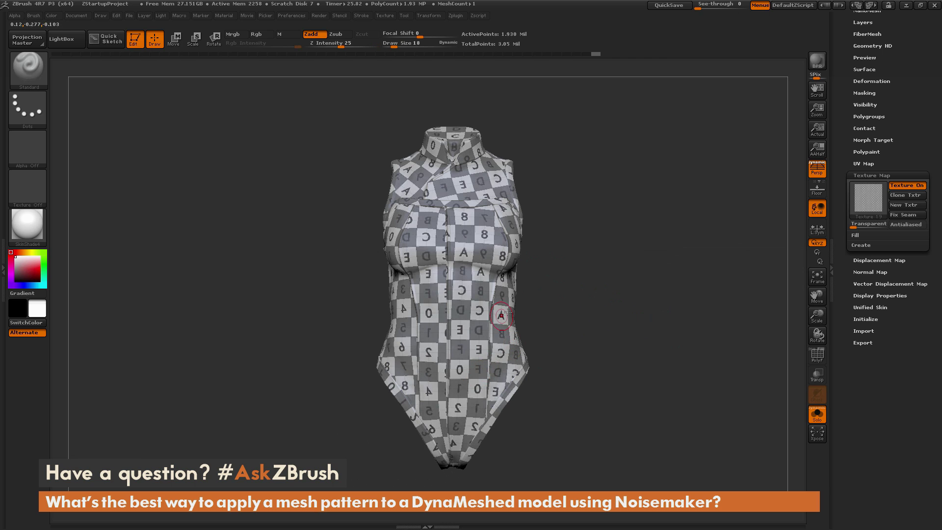
Set the horizontal and vertical UV repeat to 2 and check the tiling on the torso
click(877, 163)
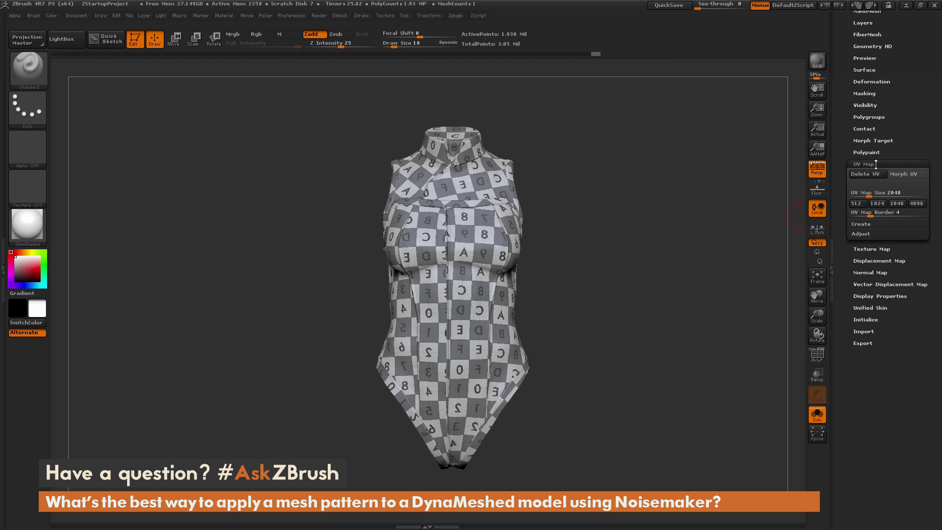
click(870, 234)
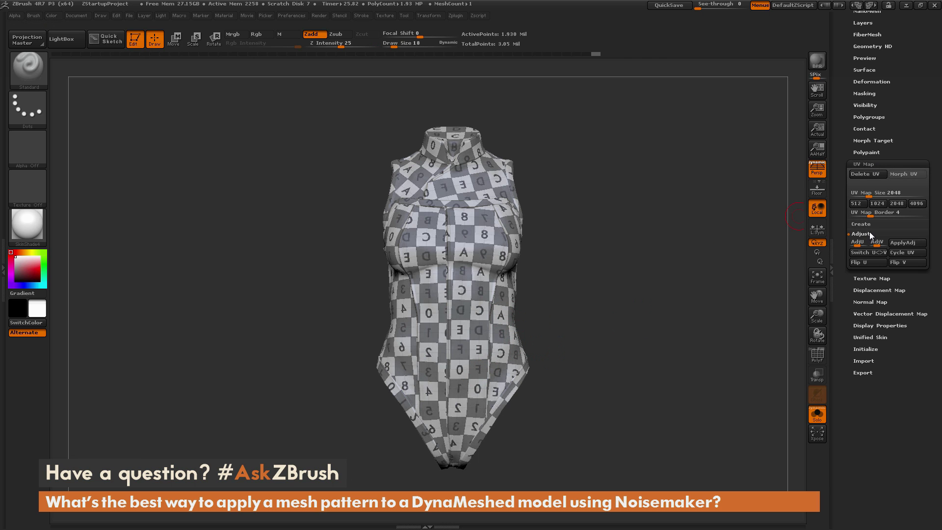
click(861, 224)
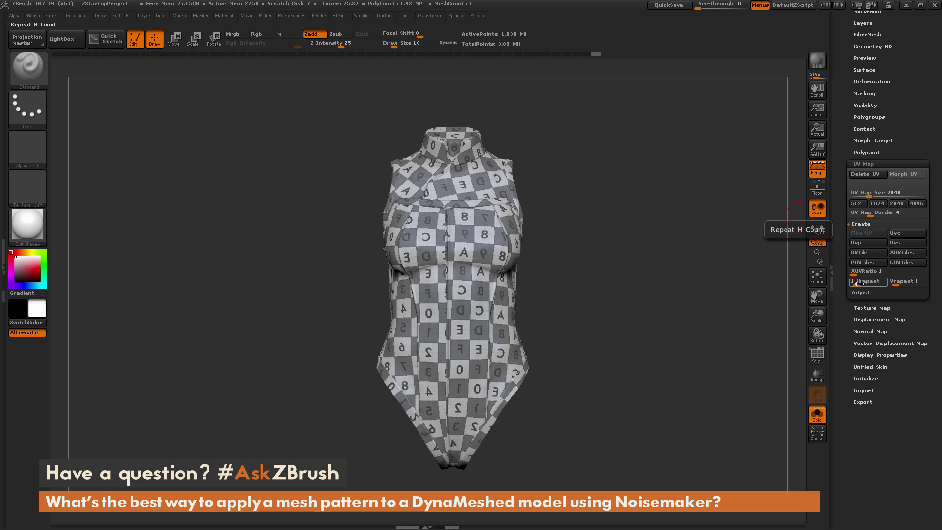
drag(853, 281, 895, 285)
mouse_move(650, 329)
mouse_down()
mouse_move(684, 342)
mouse_move(683, 353)
mouse_move(644, 364)
mouse_move(638, 349)
mouse_move(680, 339)
mouse_up()
drag(607, 320, 700, 328)
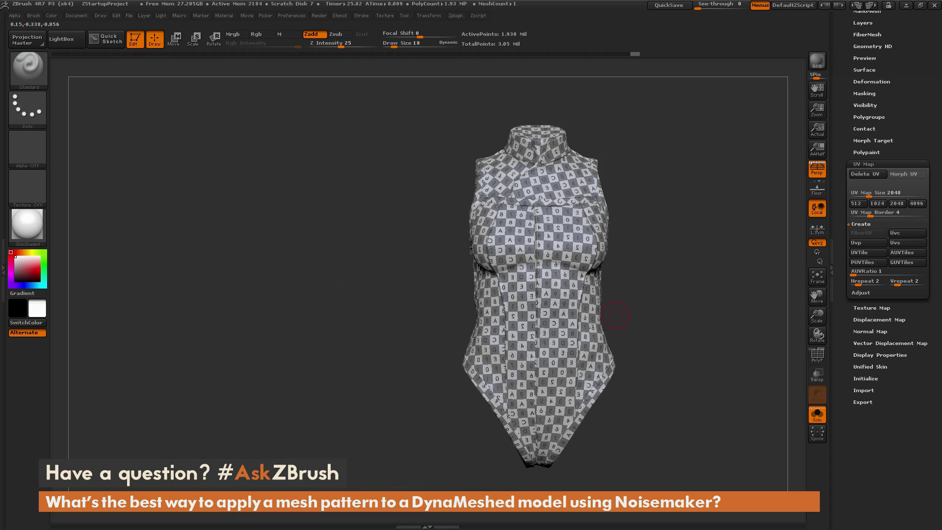
drag(589, 301, 638, 337)
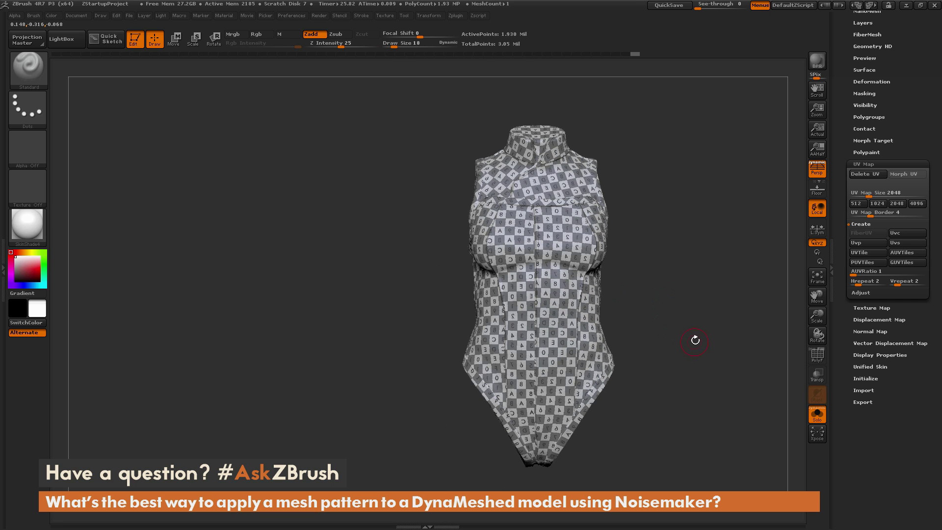
Turn off the torso's texture display and recentre the model in the view
click(876, 309)
click(893, 190)
drag(901, 142, 888, 201)
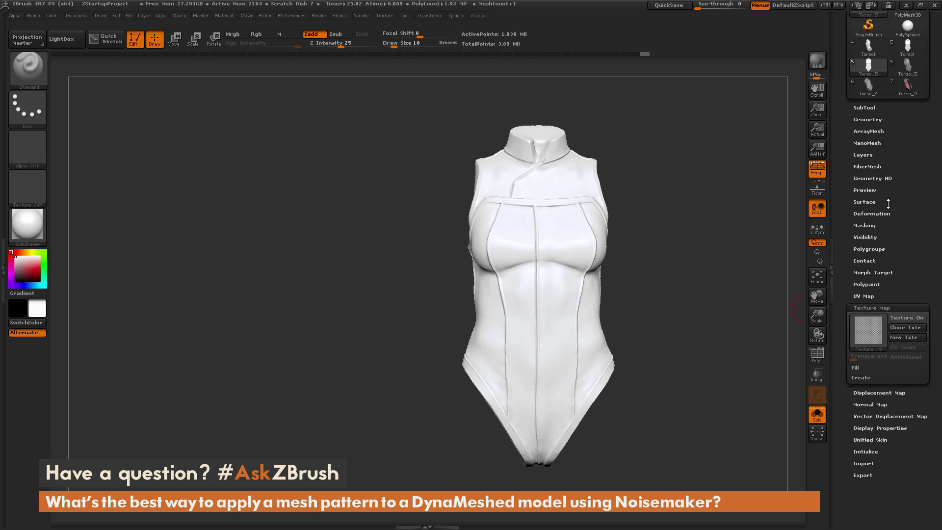
drag(817, 296, 739, 286)
drag(904, 225, 891, 291)
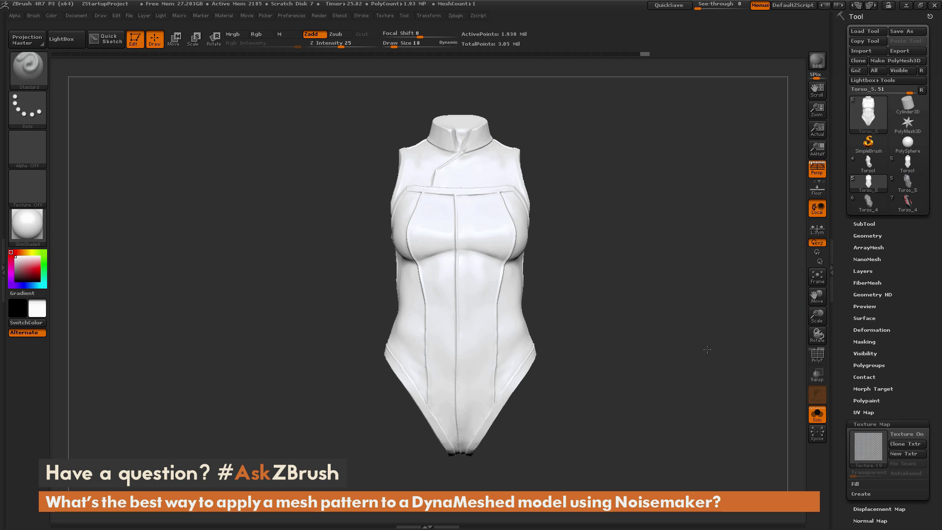
mouse_move(707, 349)
mouse_down()
mouse_move(685, 353)
mouse_move(704, 355)
mouse_up()
Add surface noise to the torso with NoiseMaker and switch the noise mapping to UV mode
click(881, 318)
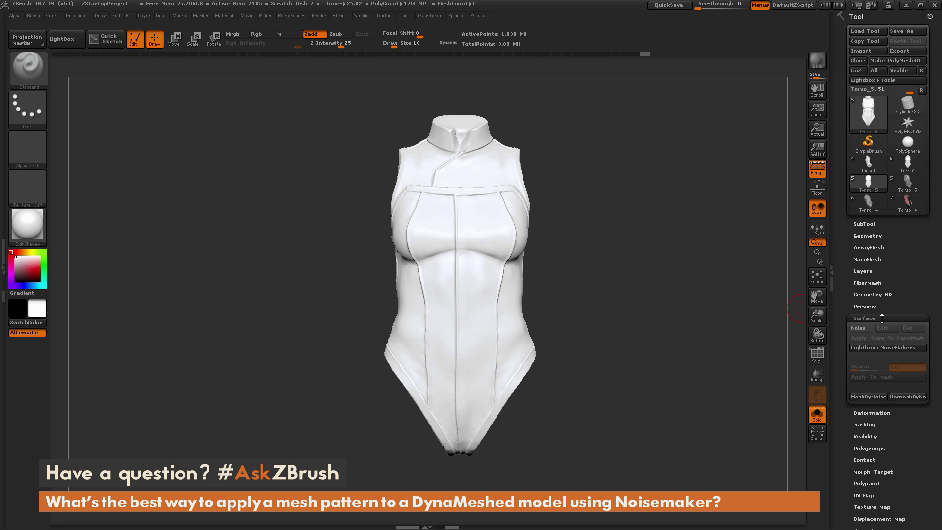
click(866, 329)
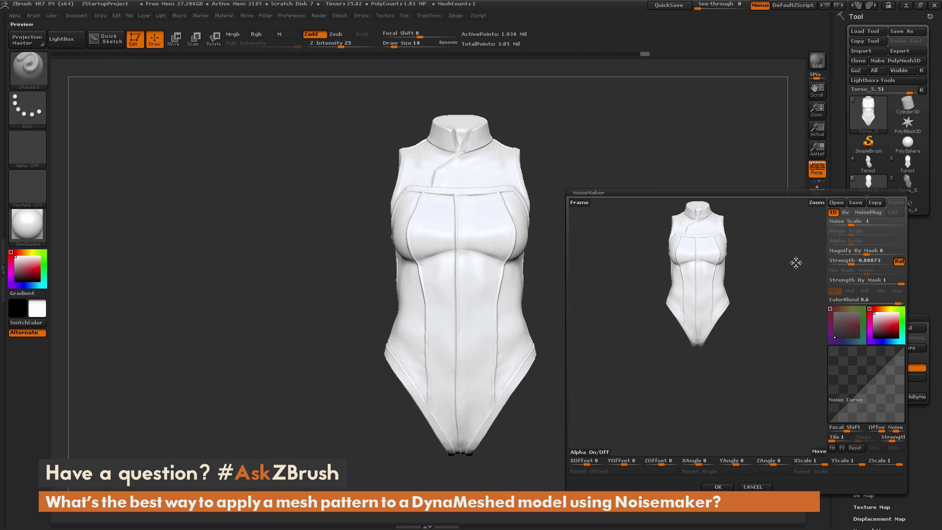
mouse_move(756, 312)
alt+mouse_down()
mouse_move(759, 328)
mouse_move(770, 317)
alt+mouse_up()
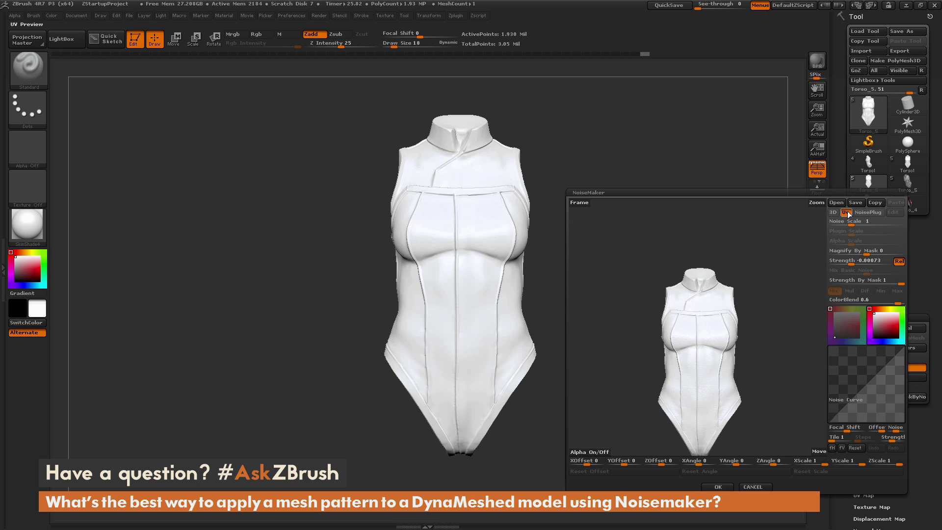
drag(760, 373, 770, 346)
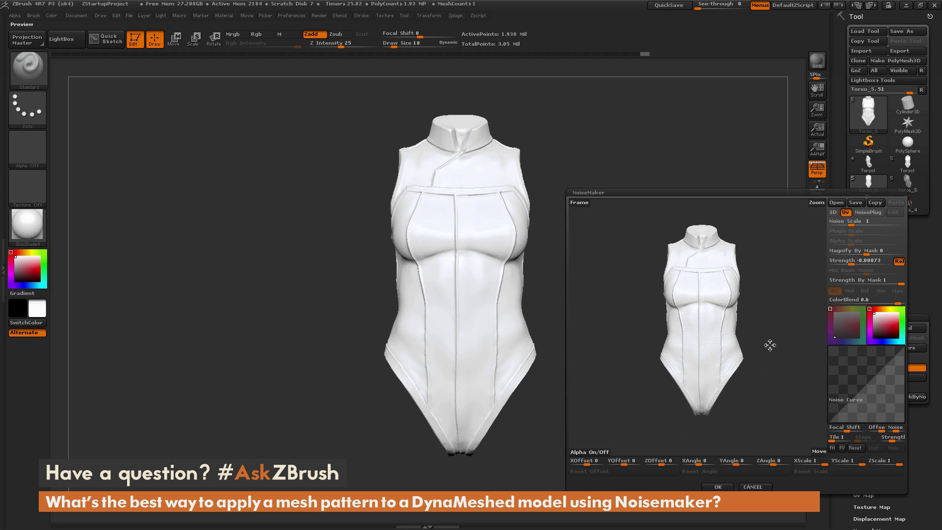
Load the MeshTileComponent image as the noise alpha and flip the noise curve horizontally
click(594, 452)
click(214, 178)
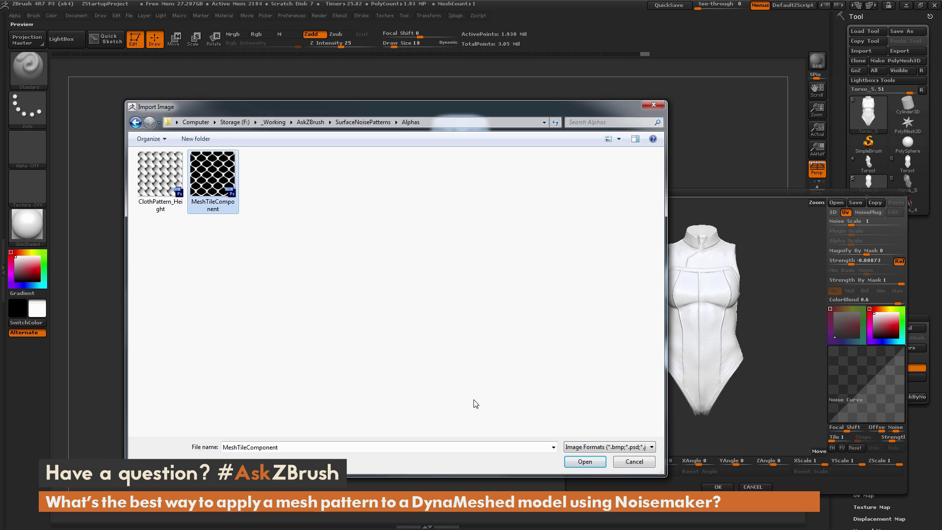
click(584, 461)
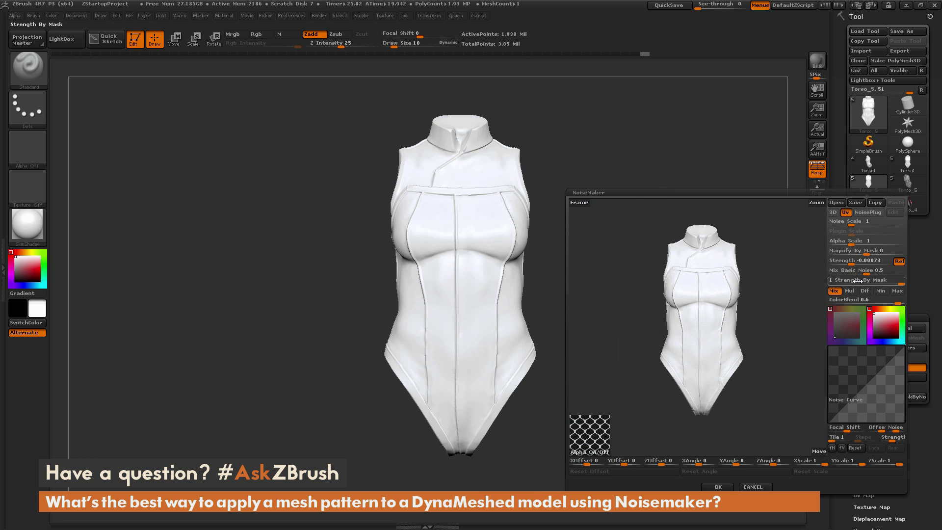
click(833, 448)
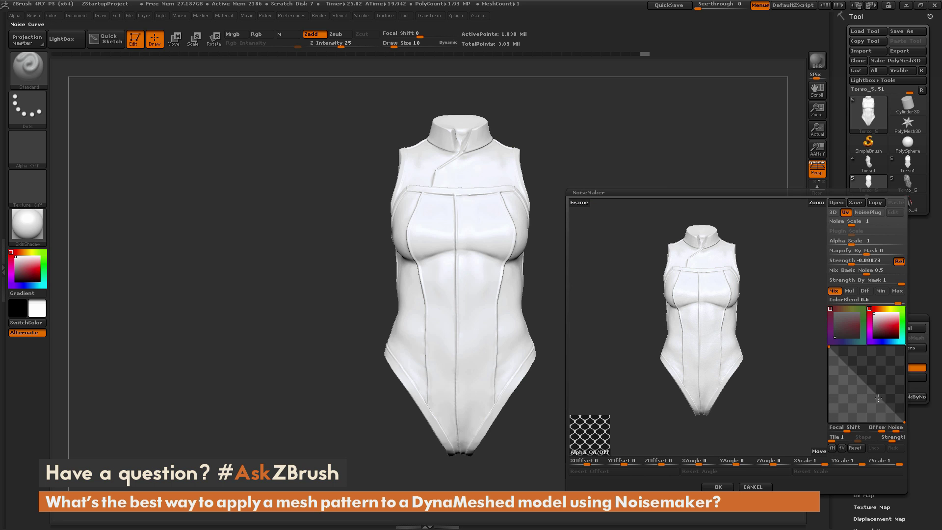
Set the noise strength to 0.0464 and Mix Basic Noise to 0
drag(856, 261, 879, 263)
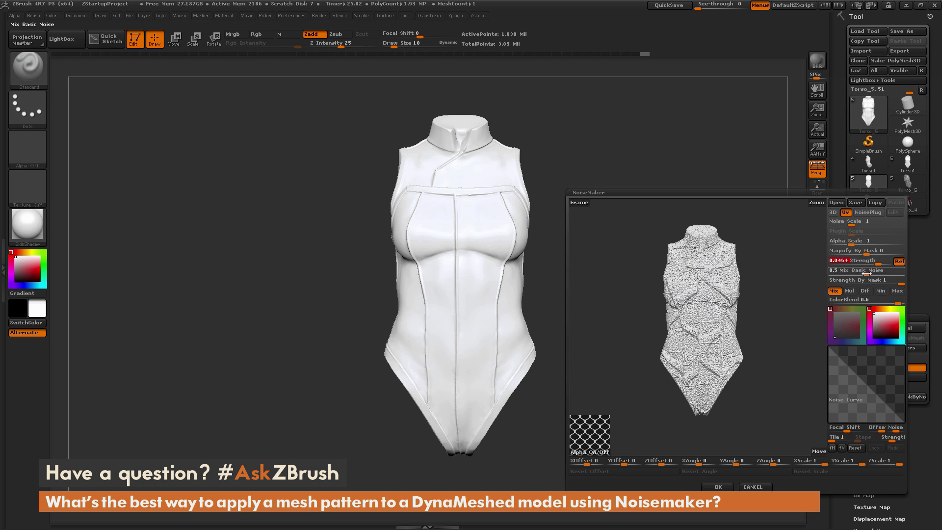
drag(871, 273, 831, 273)
drag(792, 350, 795, 327)
Set the Alpha Scale to 0.07861, accept the mesh pattern noise and inspect it on the torso
drag(851, 243, 842, 244)
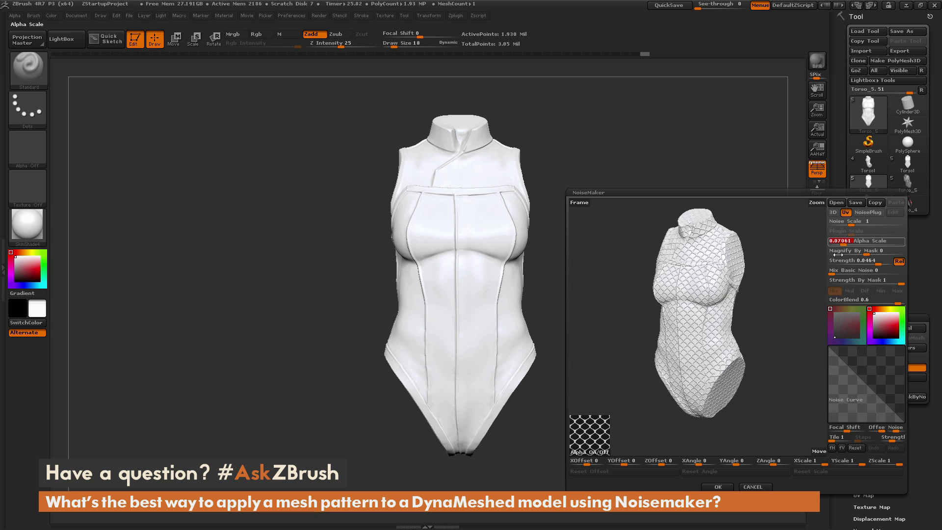
mouse_move(785, 312)
mouse_down()
mouse_move(797, 319)
mouse_move(802, 302)
mouse_move(800, 328)
mouse_move(796, 309)
mouse_move(798, 317)
mouse_up()
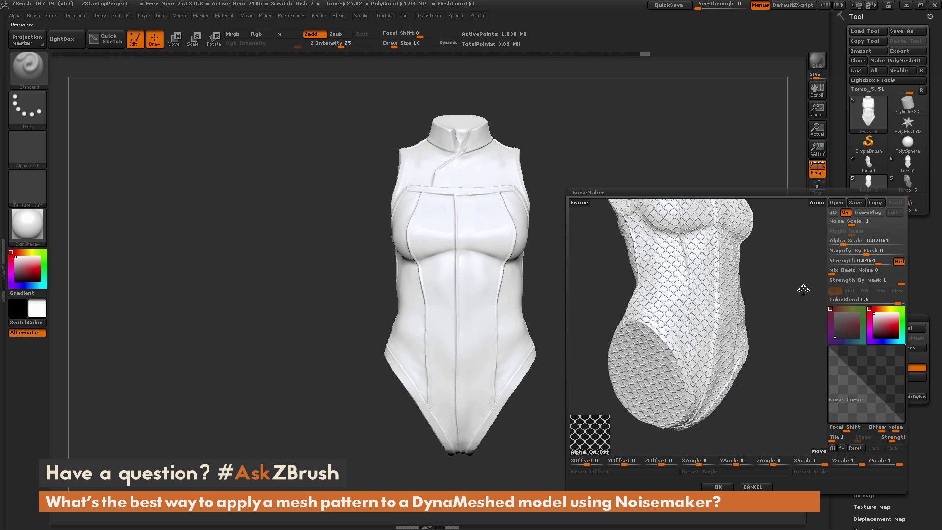
drag(843, 244, 843, 242)
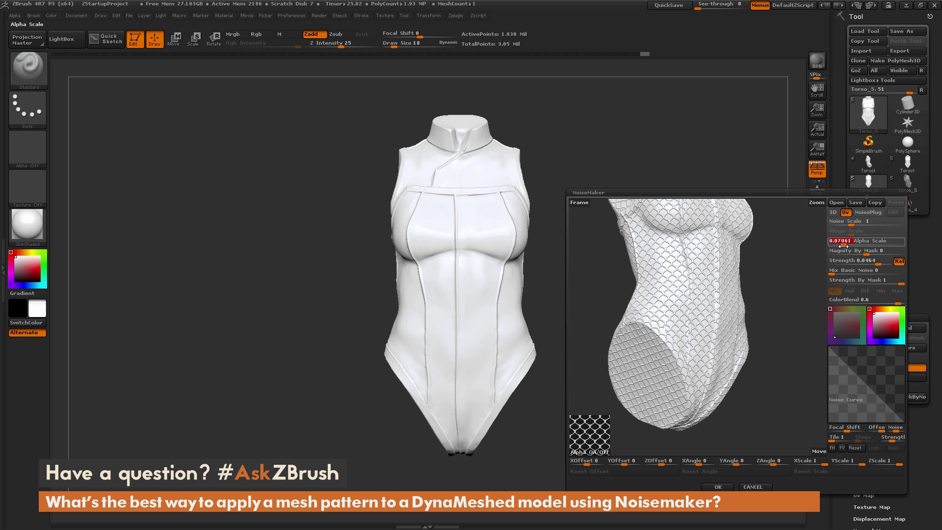
mouse_move(784, 305)
mouse_down()
mouse_move(774, 307)
mouse_move(799, 315)
mouse_move(780, 322)
mouse_up()
click(718, 486)
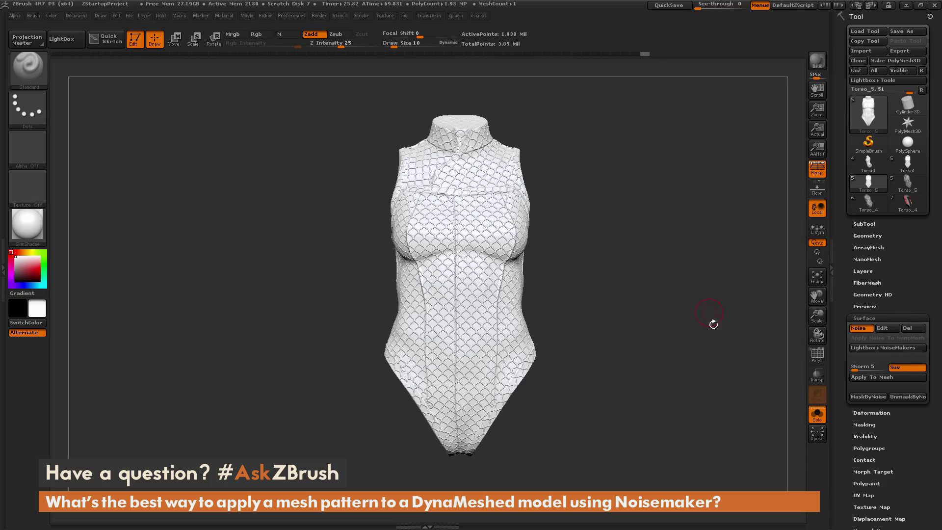
drag(714, 326, 628, 336)
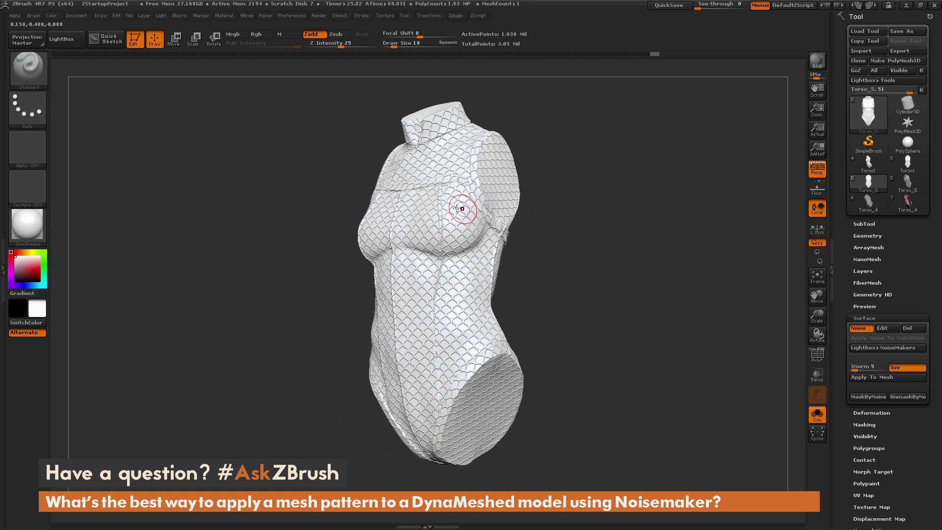
Examine the mesh pattern on the torso from the front and both sides
drag(564, 187, 633, 233)
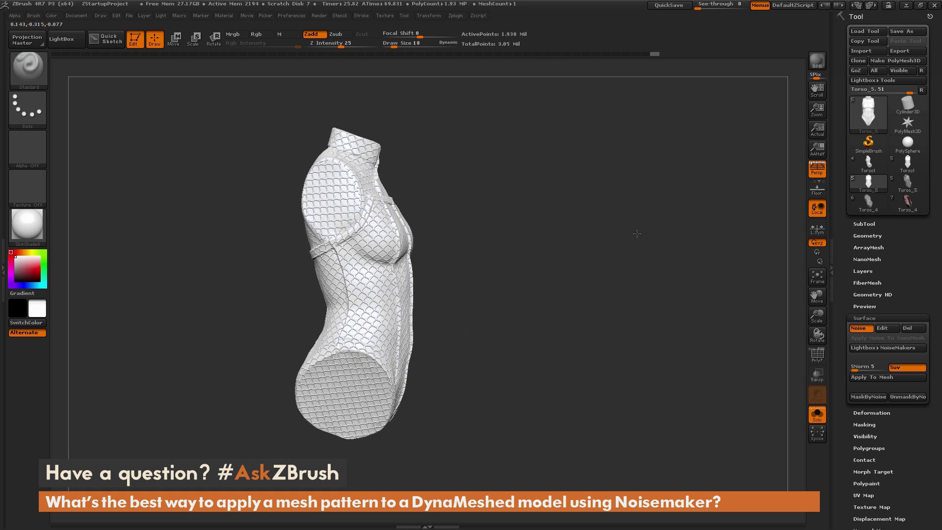
drag(461, 235, 595, 232)
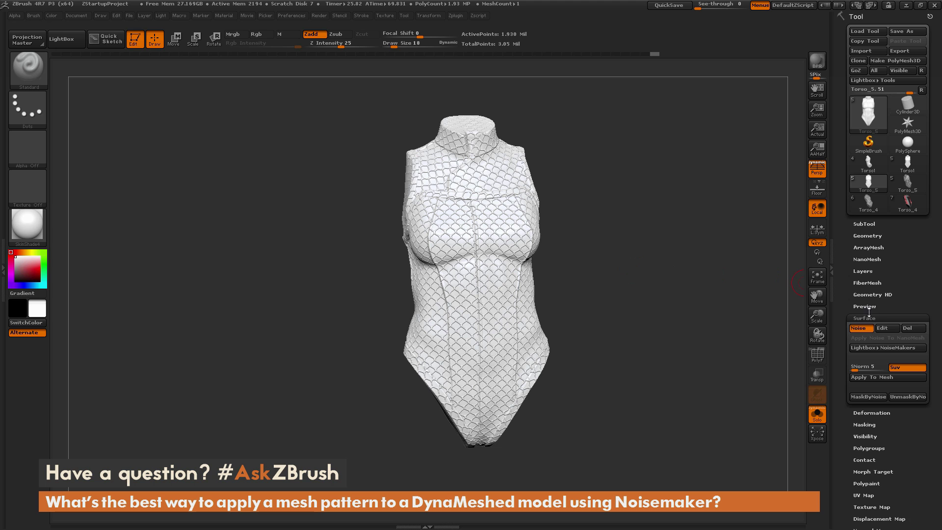
drag(698, 352, 664, 380)
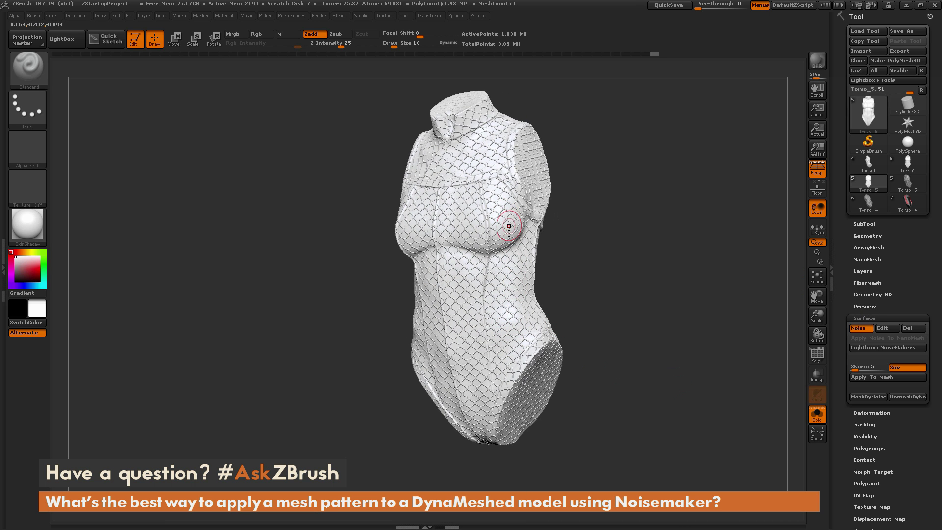
drag(626, 231, 706, 224)
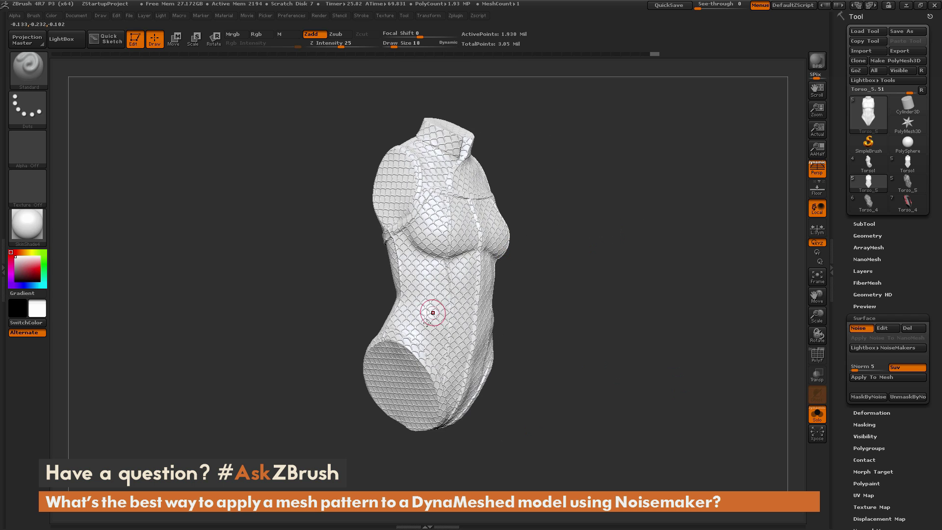
drag(644, 241, 602, 276)
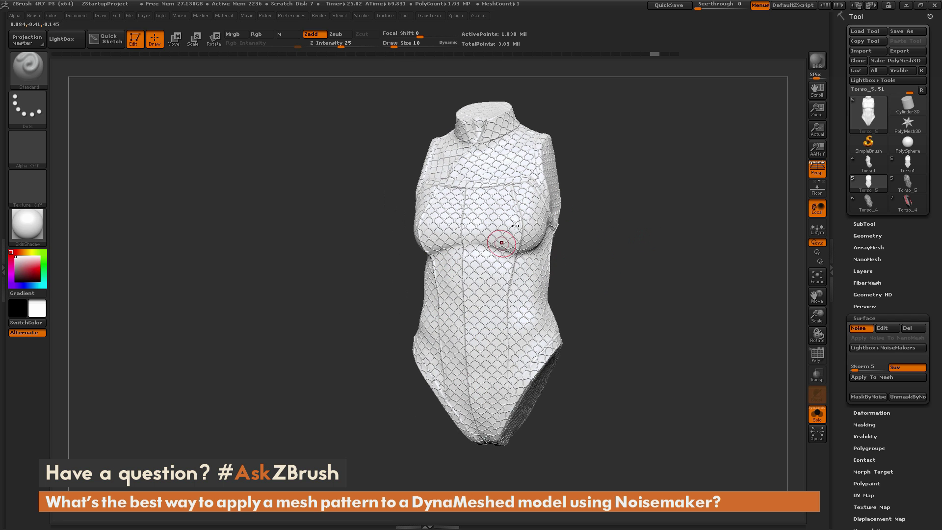
drag(598, 284, 603, 292)
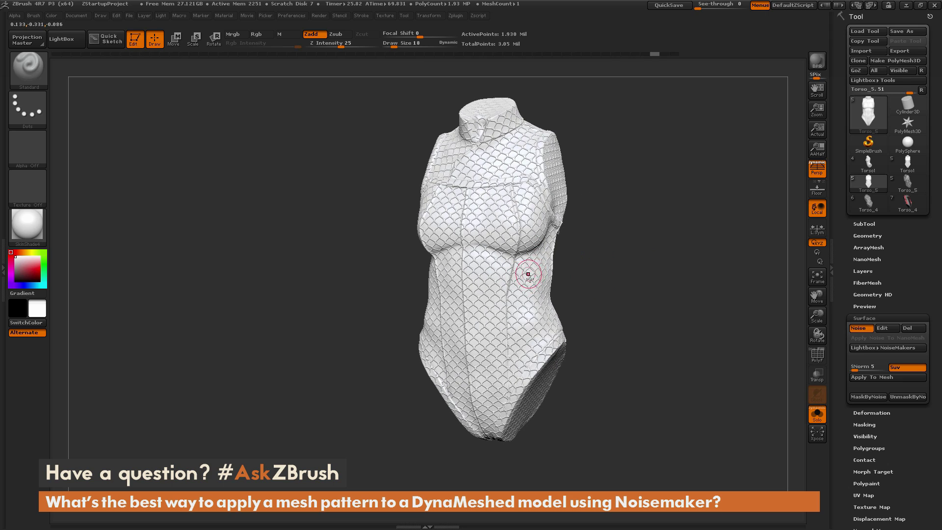
Display the polygroups, isolate one purple side panel and invert the visibility so that only this panel is hidden
click(816, 353)
drag(614, 275, 599, 275)
key(ctrl+shift)
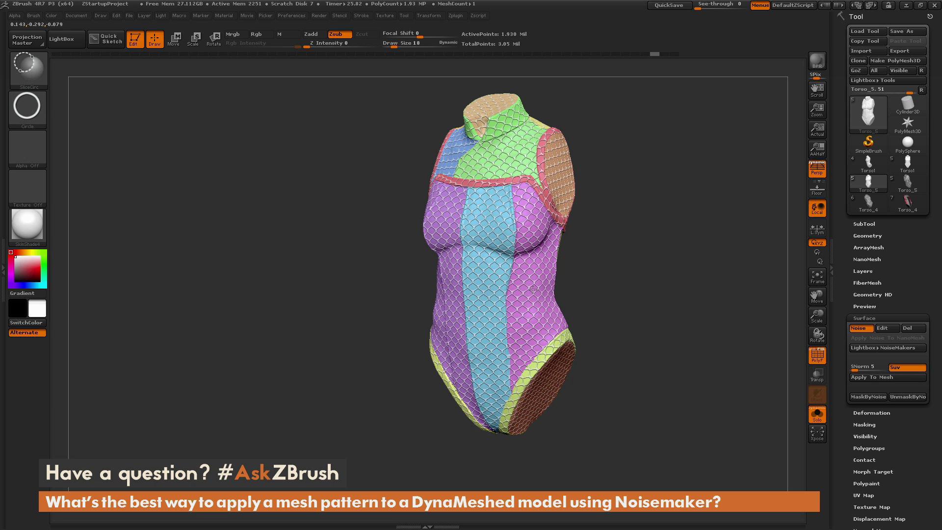
ctrl+shift+click(533, 289)
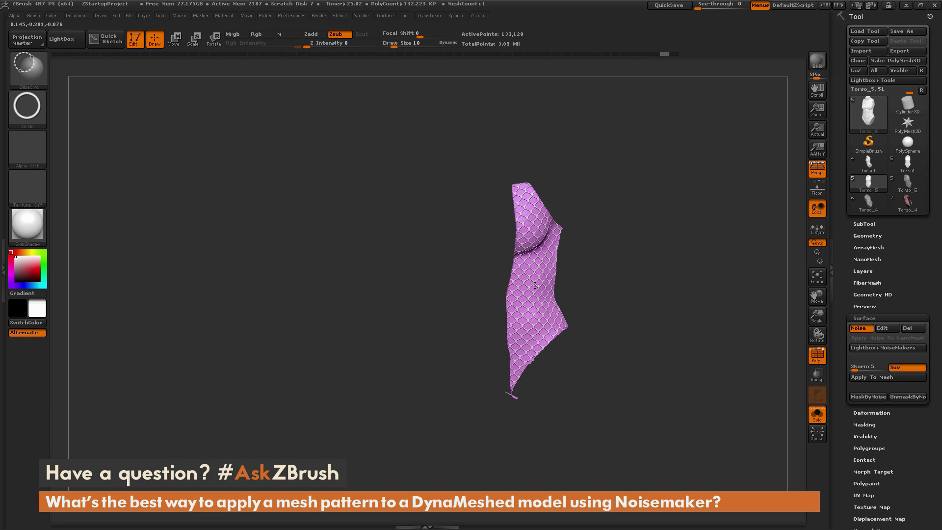
ctrl+shift+click(622, 273)
drag(612, 273, 569, 255)
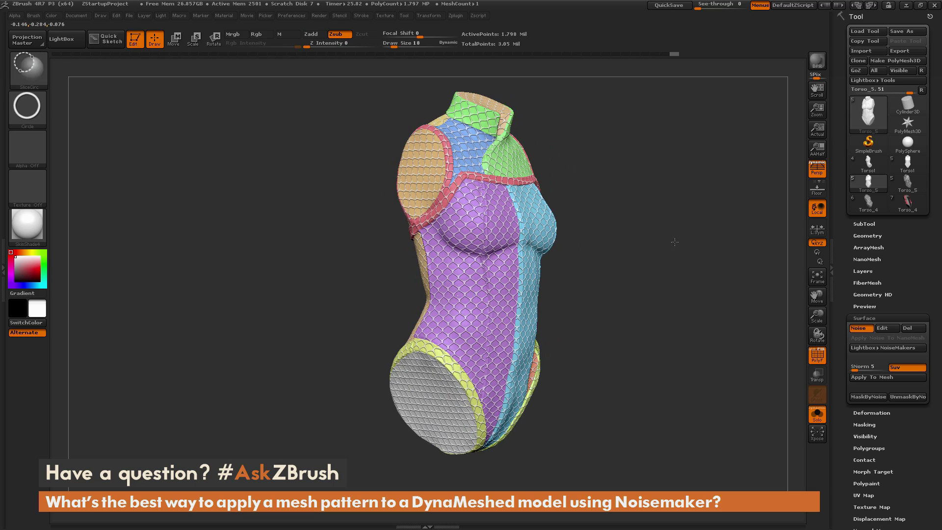
Hide the opposite purple side panel and the yellow upper back panel as well
ctrl+alt+shift+click(466, 275)
drag(686, 244, 702, 271)
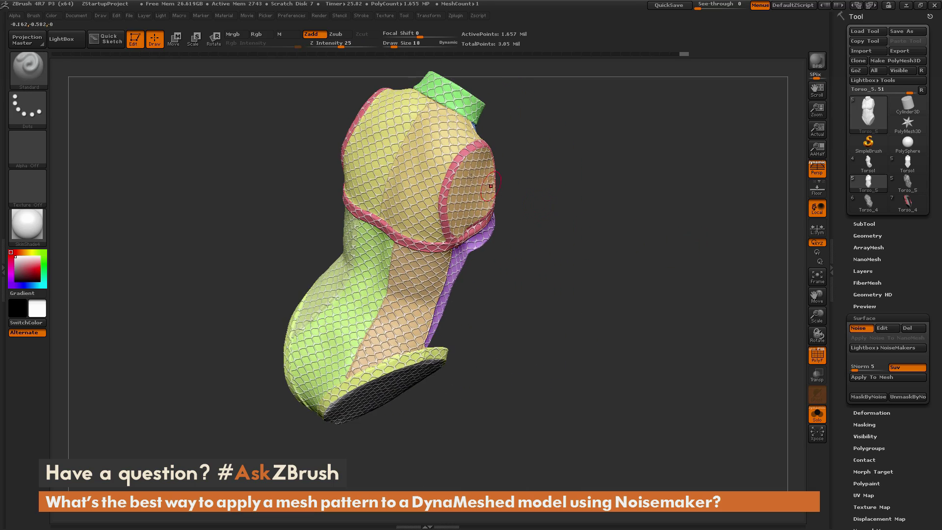
ctrl+alt+shift+click(411, 161)
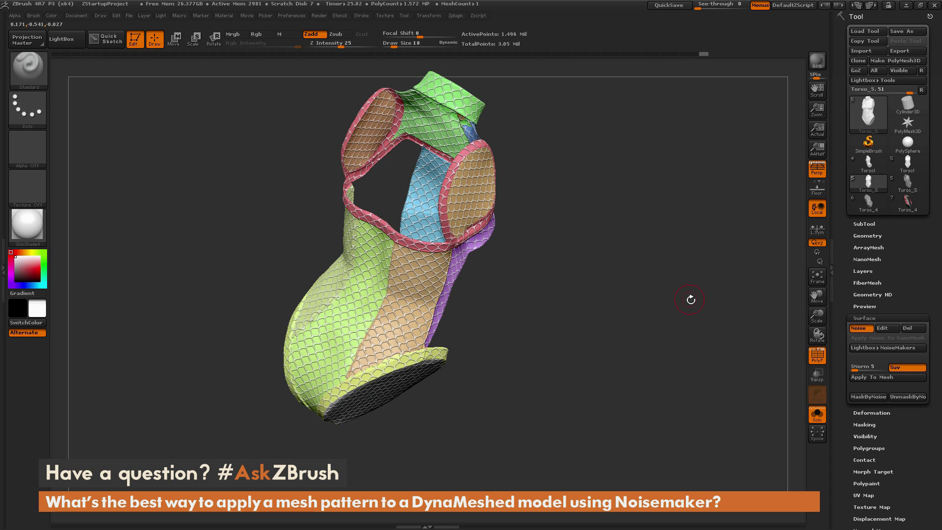
mouse_move(690, 299)
mouse_down()
mouse_move(652, 270)
mouse_move(665, 278)
mouse_move(648, 285)
mouse_move(667, 297)
mouse_move(651, 259)
mouse_move(541, 179)
mouse_up()
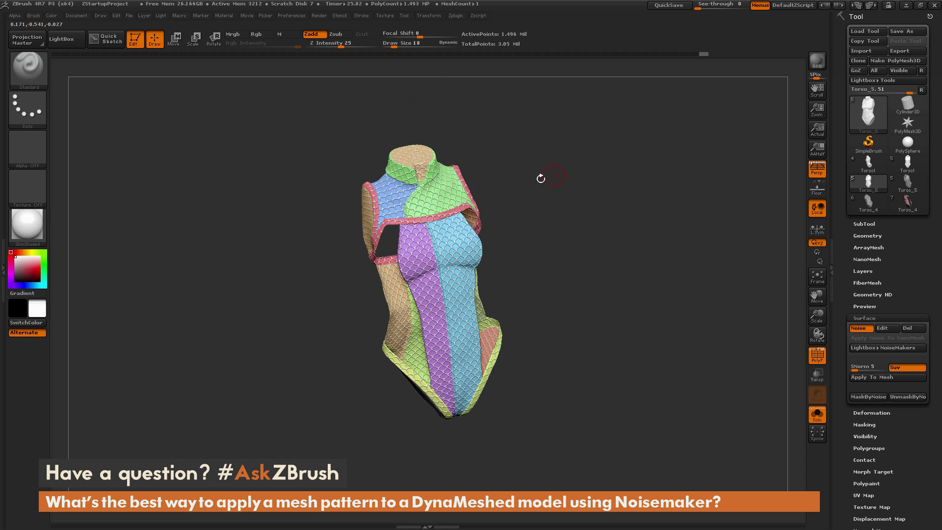
Mask all visible polygroups and unhide the side and upper back panels, leaving them unmasked for the mesh pattern
key(ctrl)
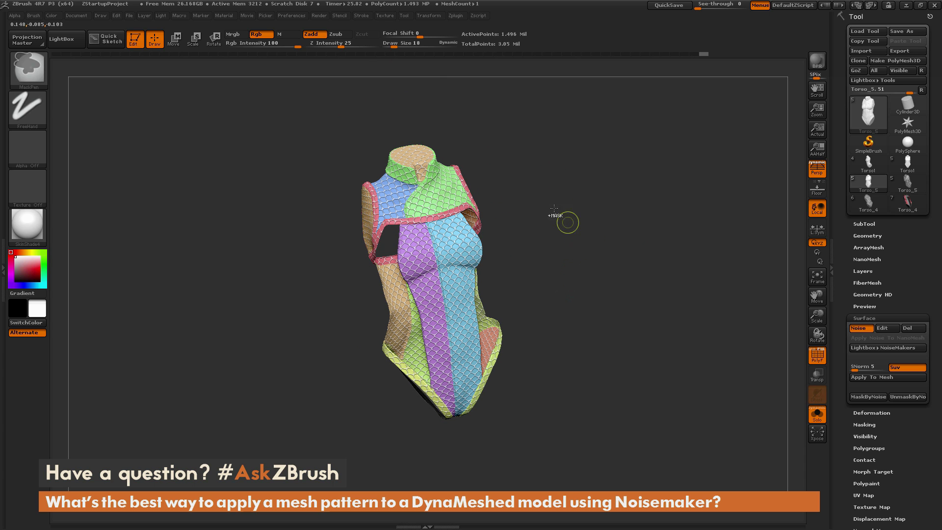
mouse_move(311, 121)
ctrl+mouse_down()
mouse_move(509, 451)
mouse_move(561, 458)
ctrl+mouse_up()
mouse_move(662, 353)
mouse_down()
mouse_move(640, 340)
mouse_move(650, 342)
mouse_move(648, 242)
mouse_up()
key(ctrl+shift)
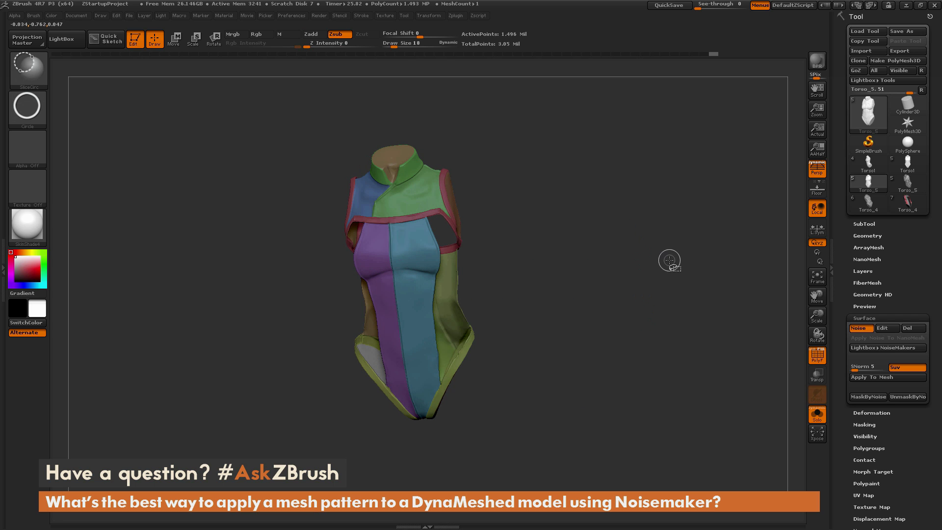
ctrl+shift+click(664, 317)
mouse_move(636, 333)
mouse_down()
mouse_move(677, 331)
mouse_move(637, 334)
mouse_move(658, 300)
mouse_up()
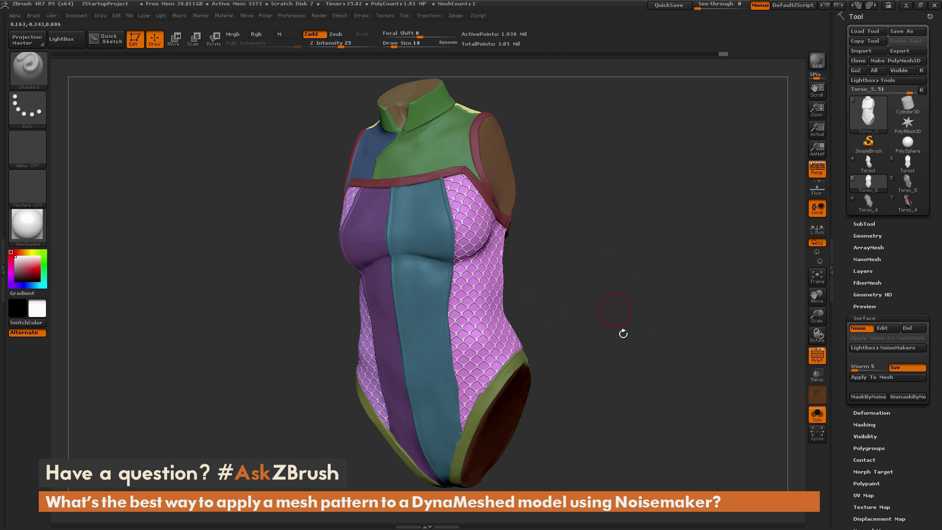
drag(652, 359, 605, 342)
drag(674, 287, 766, 296)
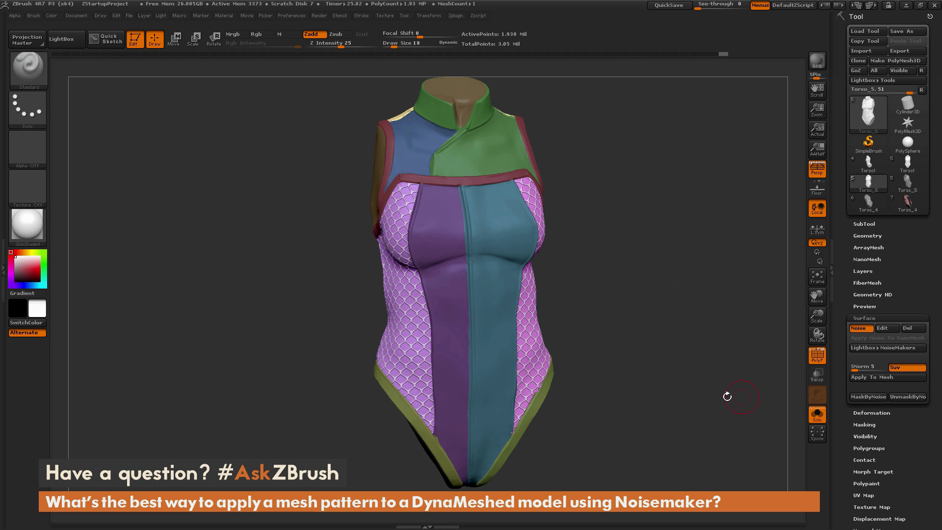
Turn off the mask display (ViewMask) while keeping the mask on the torso
click(866, 425)
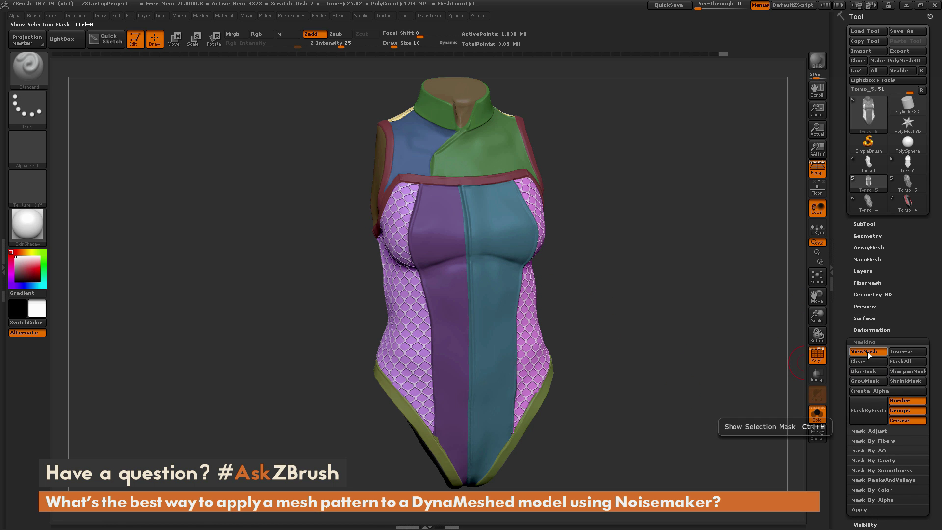
click(867, 352)
mouse_move(720, 421)
mouse_down()
mouse_move(690, 412)
mouse_move(694, 421)
mouse_move(739, 411)
mouse_move(696, 415)
mouse_move(729, 422)
mouse_move(712, 406)
mouse_up()
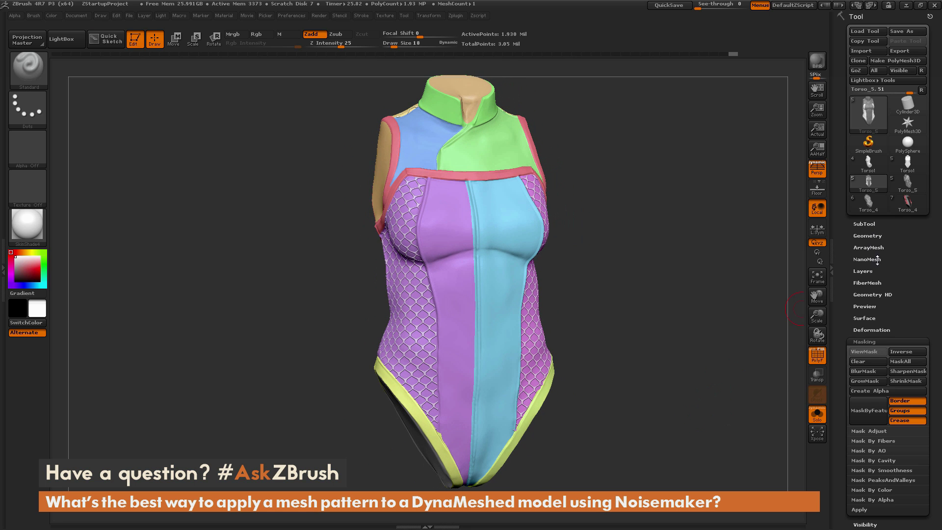
Edit the surface noise, raise the Alpha Scale to about 0.127 and accept the larger mesh pattern
click(869, 319)
drag(712, 387, 789, 357)
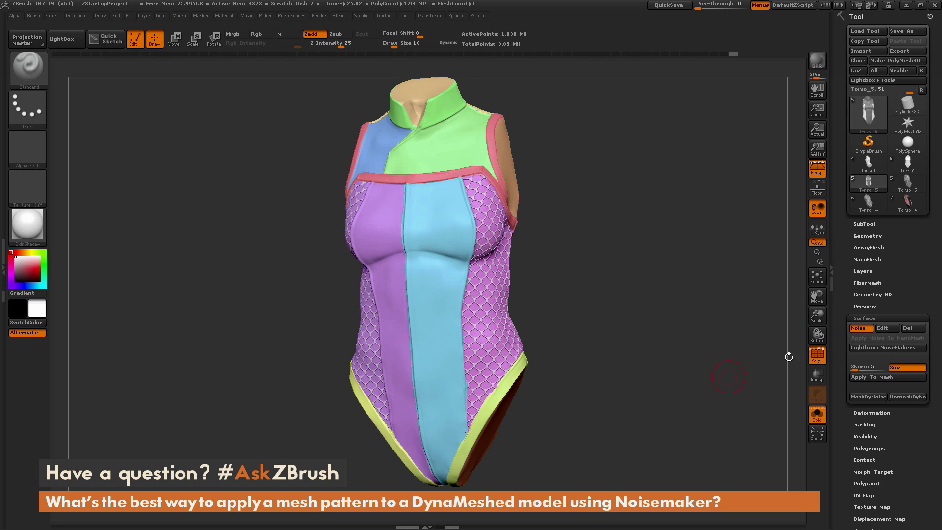
click(886, 329)
drag(791, 355, 791, 376)
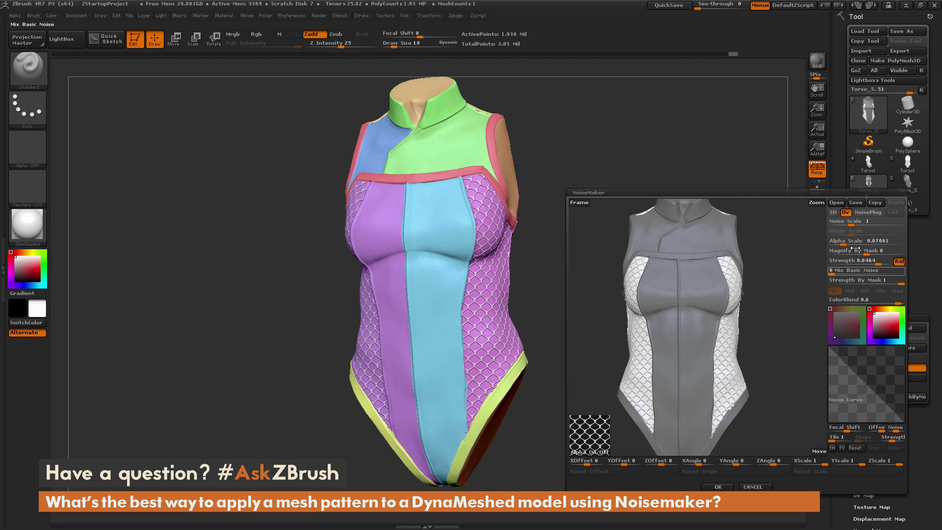
drag(848, 242, 845, 244)
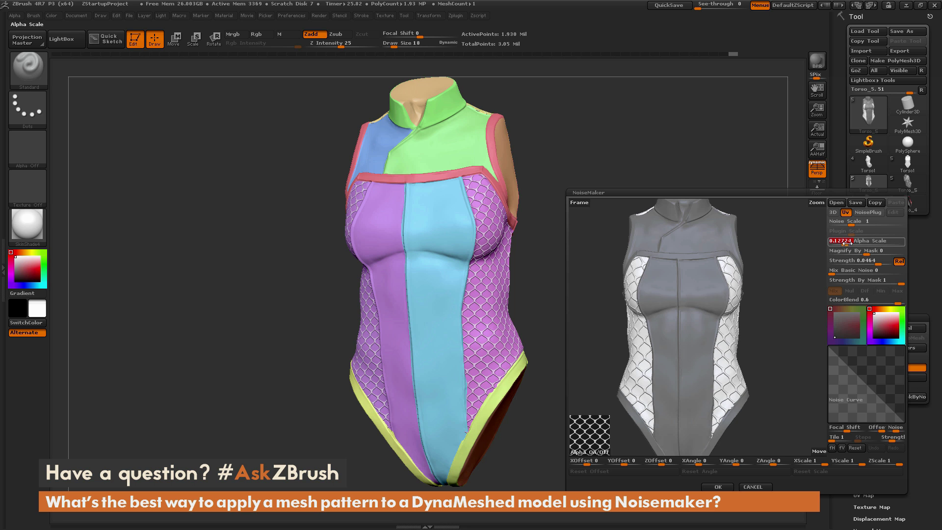
click(719, 486)
drag(729, 424, 722, 391)
drag(609, 329, 645, 337)
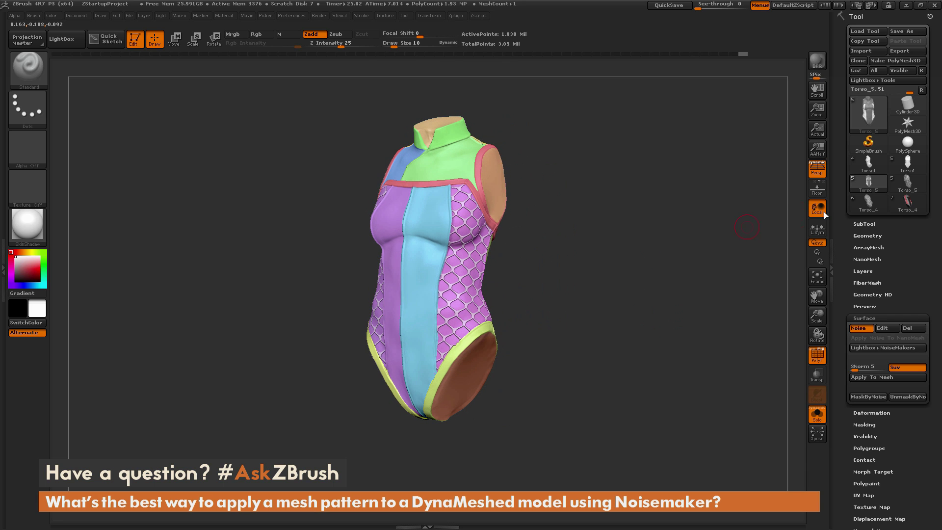
Convert the previewed surface noise into real geometry with Convert BPR To Geo and check the panels up close
click(867, 236)
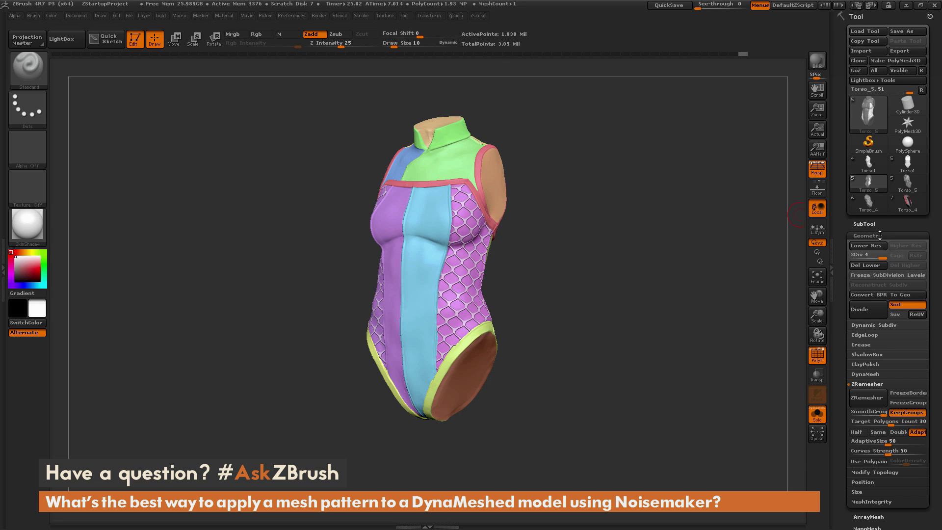
click(878, 294)
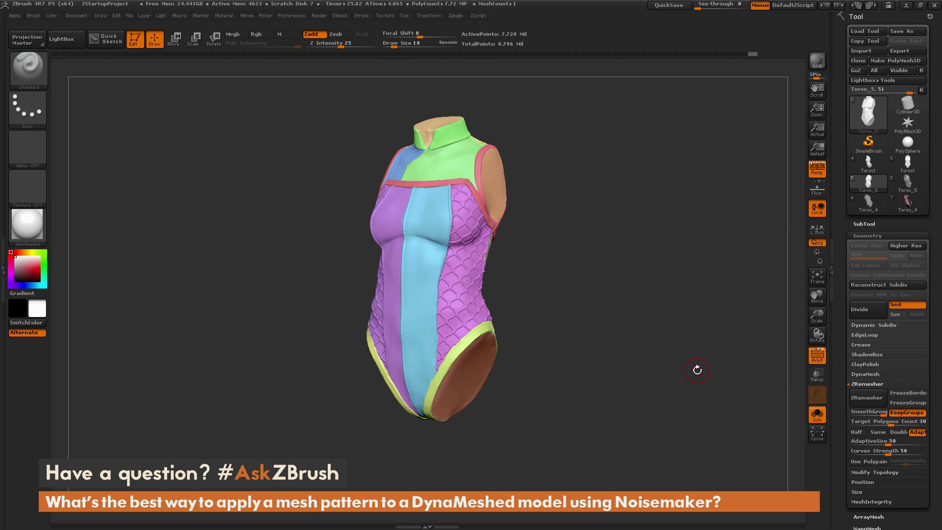
drag(678, 364, 768, 342)
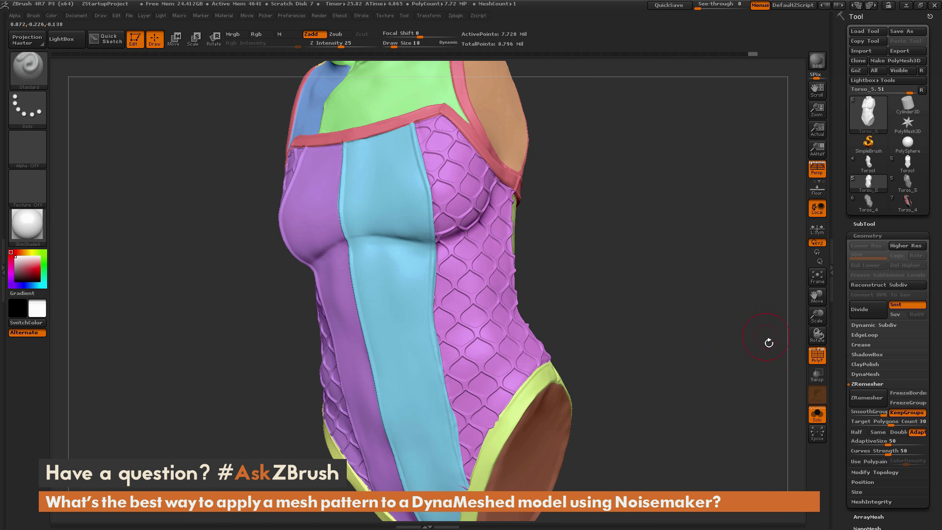
Turn off the polygroup display and Solo mode, and hide the overlapping Torso1 subtool to view the torso with arms and legs
click(816, 415)
click(868, 222)
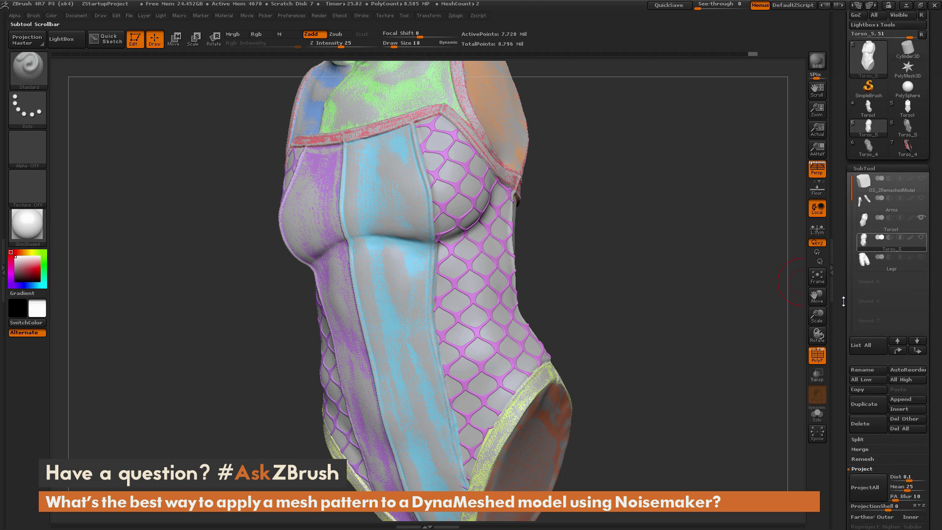
click(817, 414)
click(816, 354)
drag(718, 355, 750, 412)
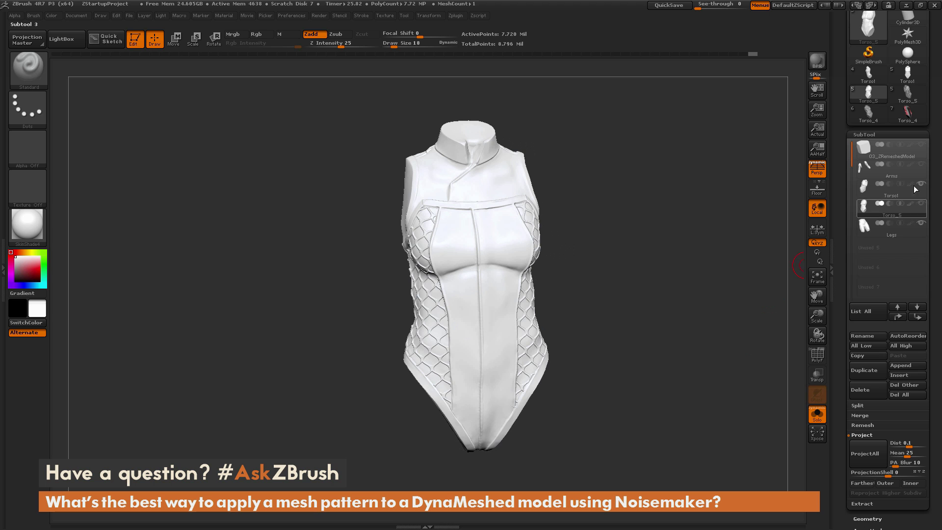
click(809, 412)
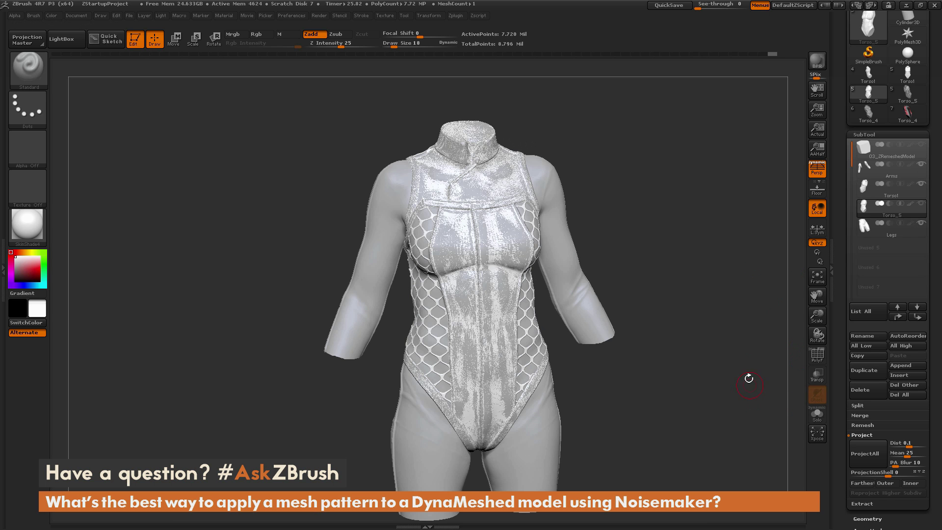
mouse_move(728, 373)
mouse_down()
mouse_move(727, 382)
mouse_move(735, 368)
mouse_up()
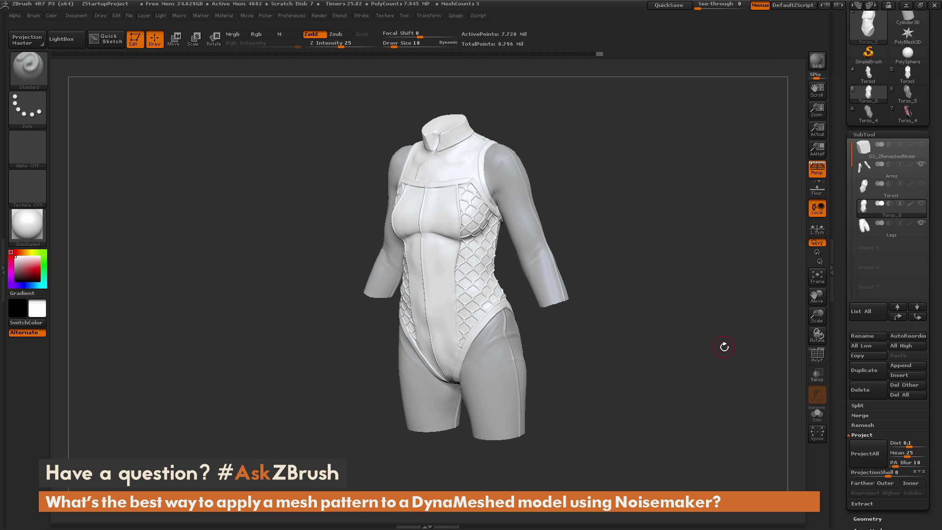